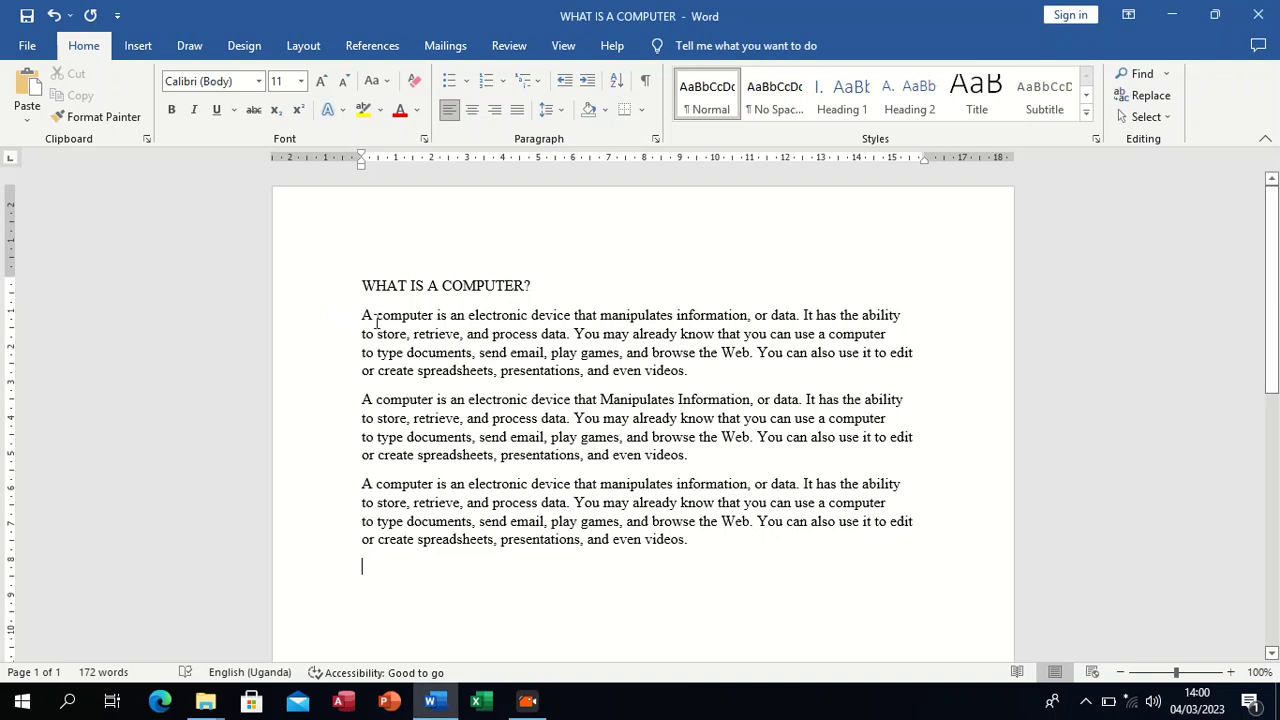
- Replace the opening letter A of the three body paragraphs with B, Z and Q, in that order
key(BackSpace)
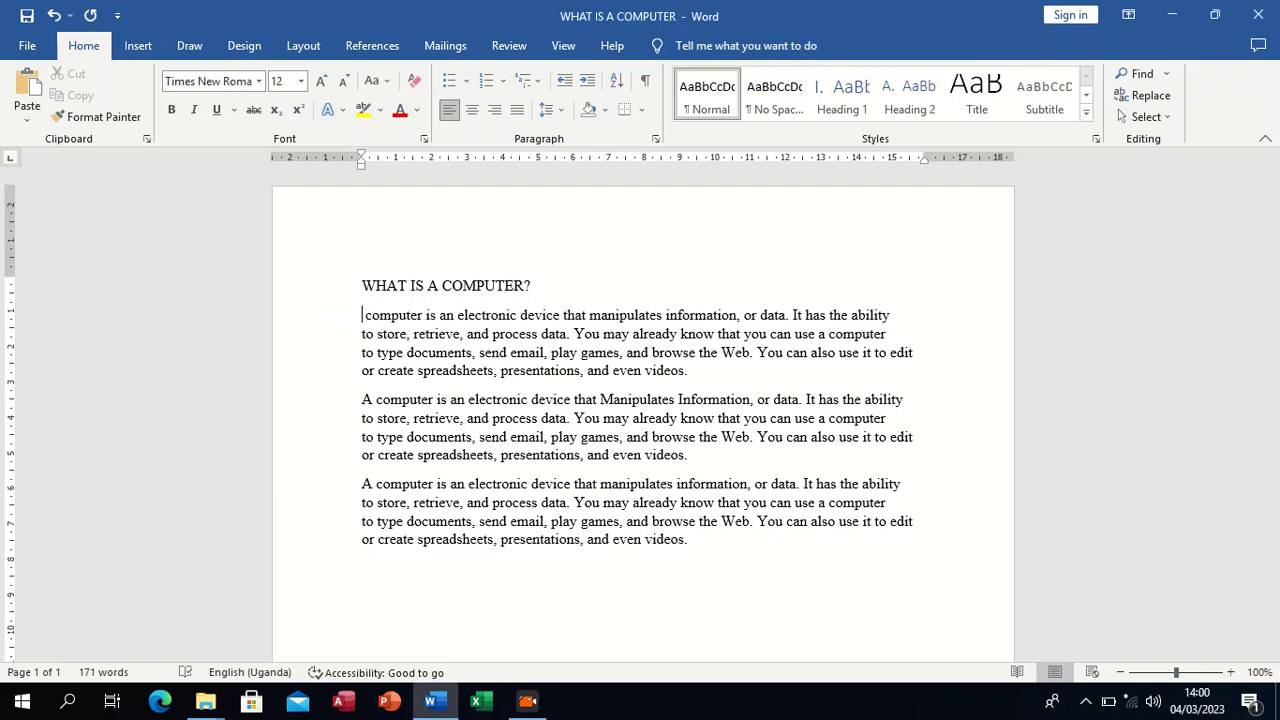
text(B)
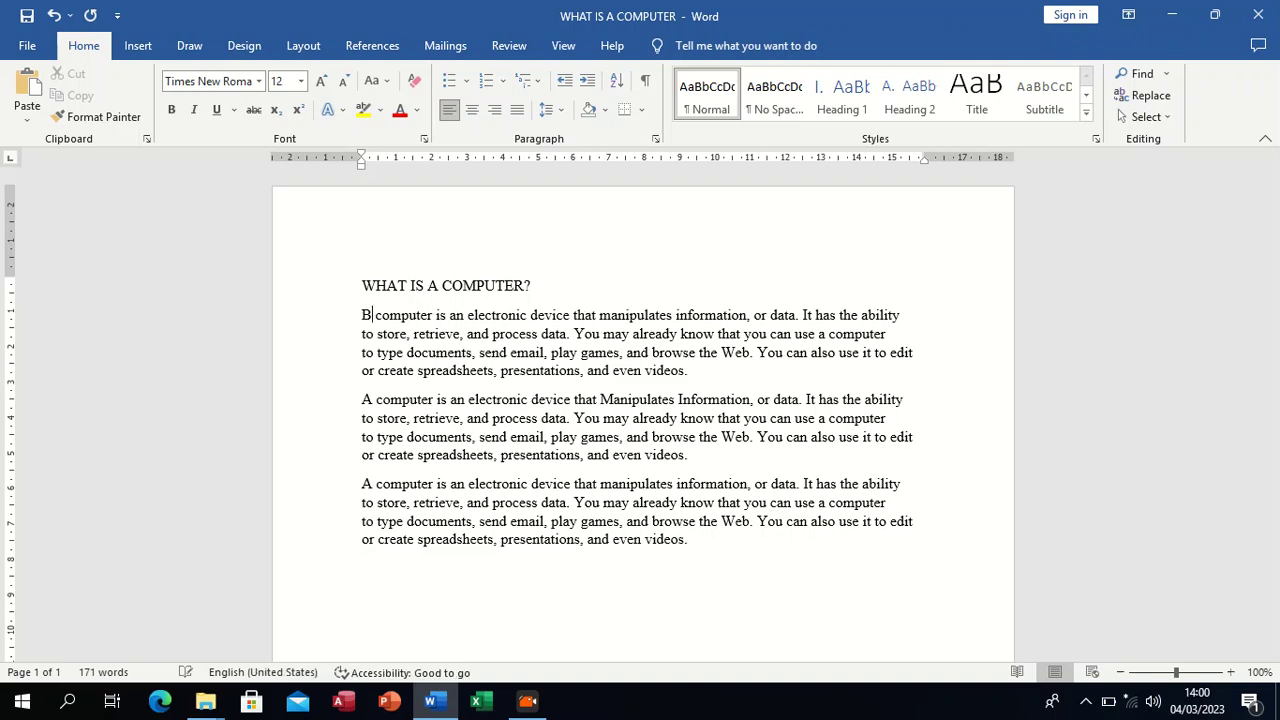
click(374, 399)
key(BackSpace)
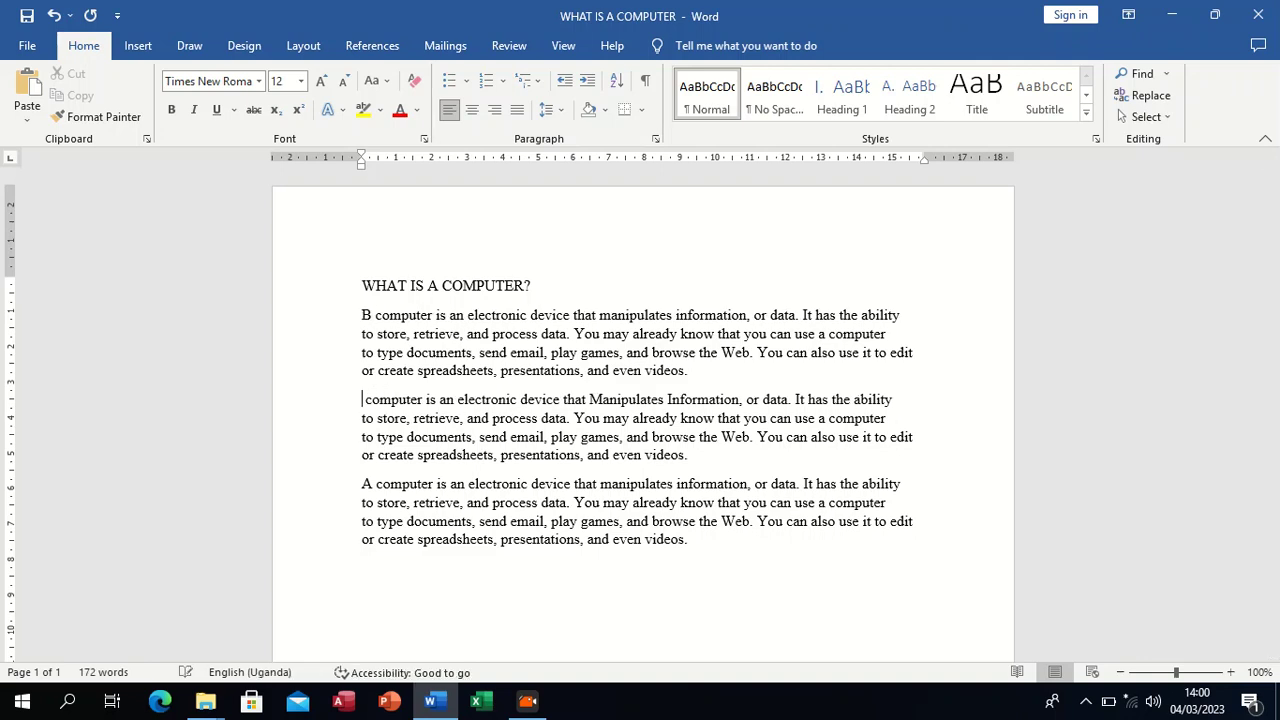
text(Z)
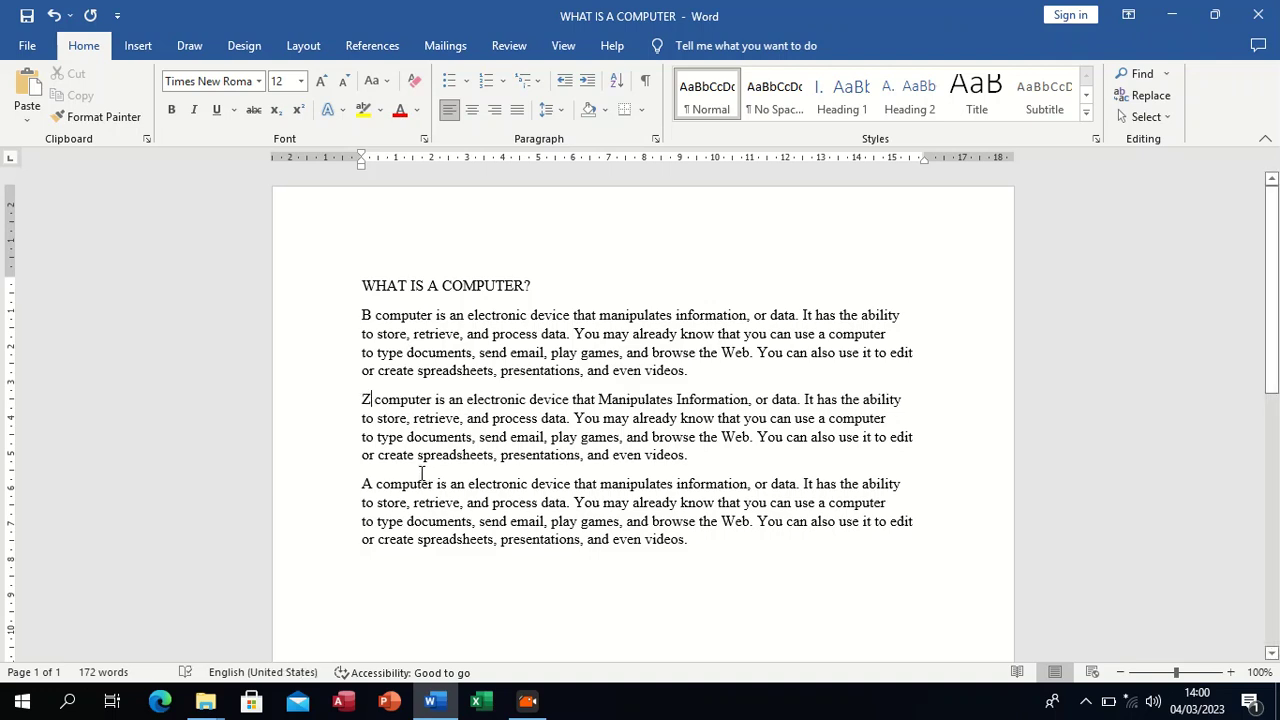
click(373, 483)
key(BackSpace)
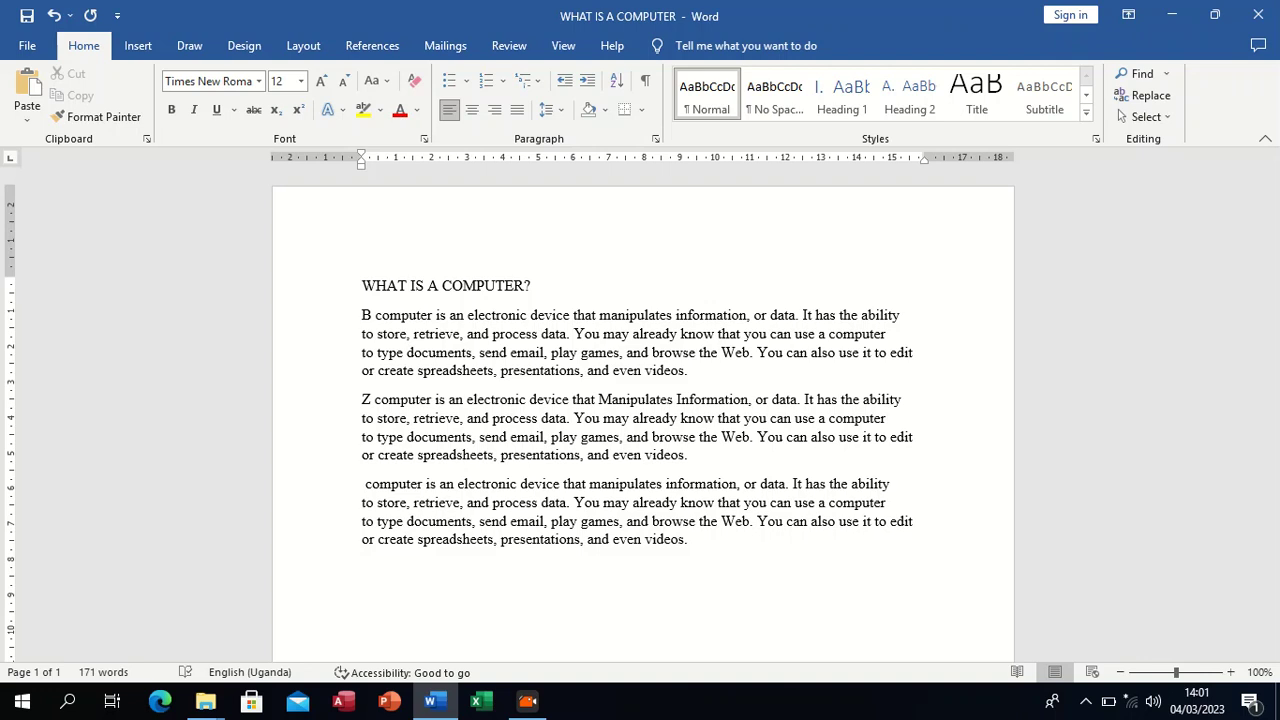
text(Q)
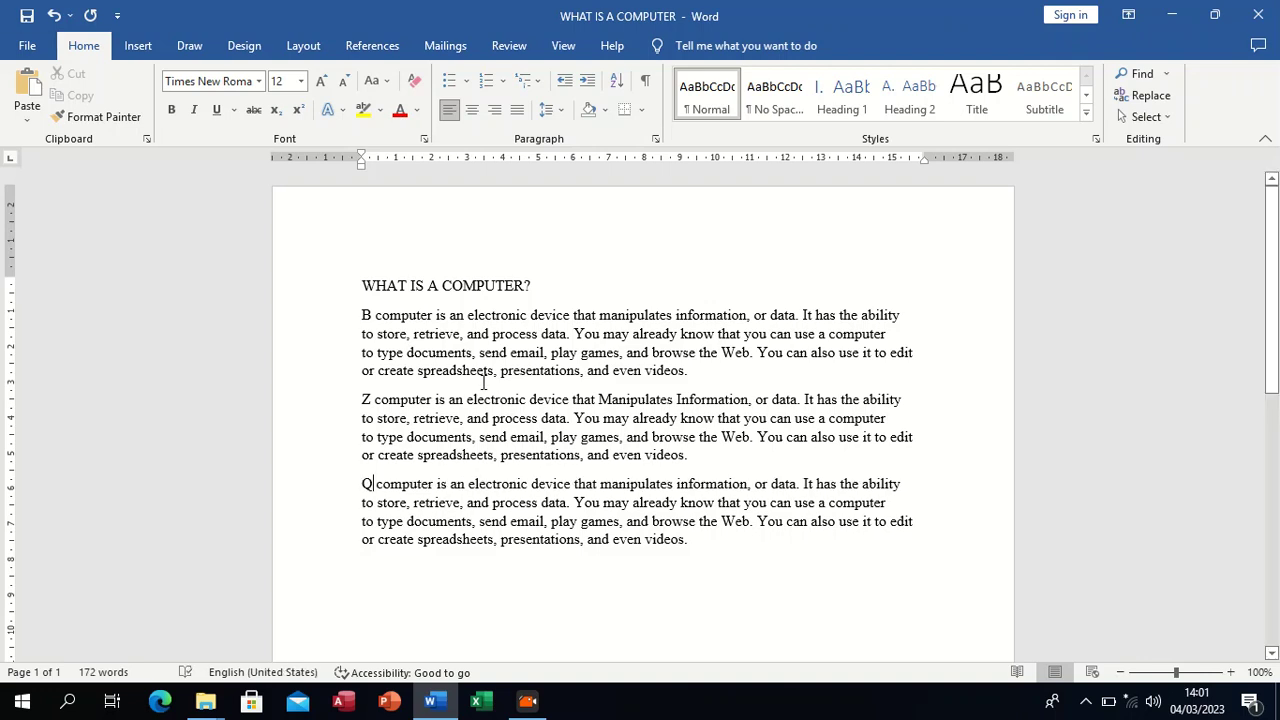
- Sort the three body paragraphs as text in ascending order, with no header row
drag(364, 314, 718, 540)
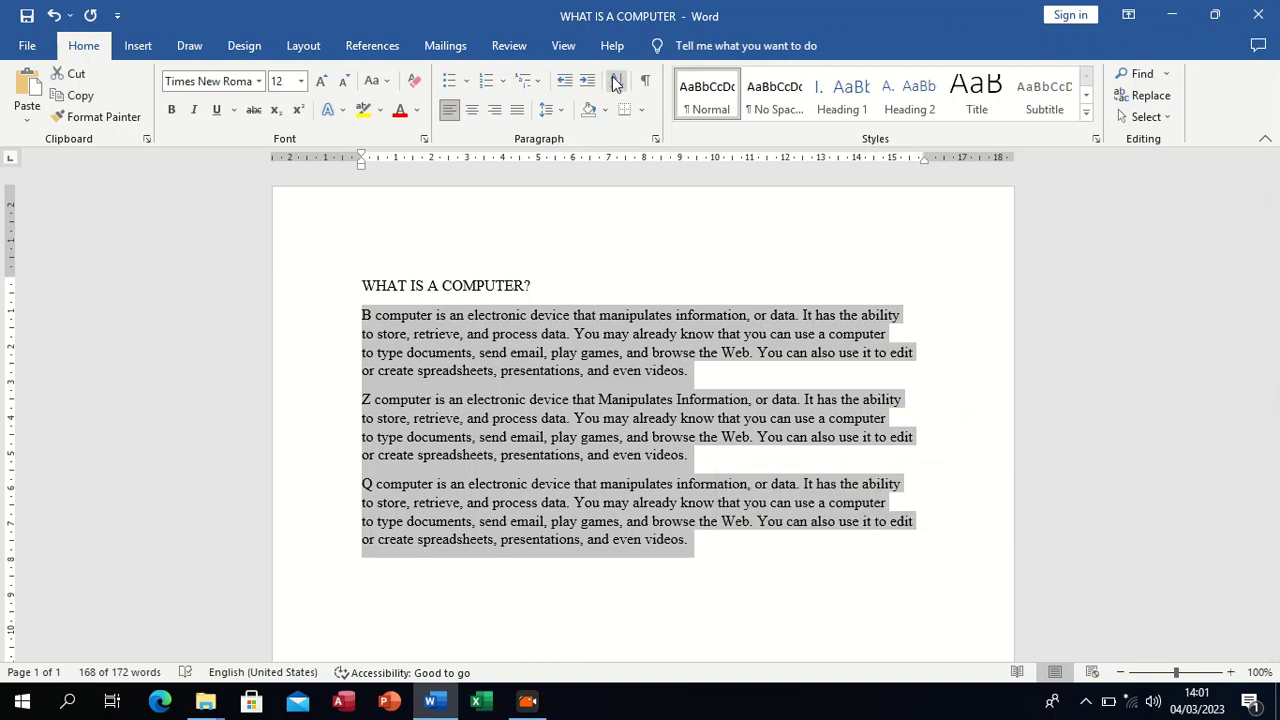
click(617, 80)
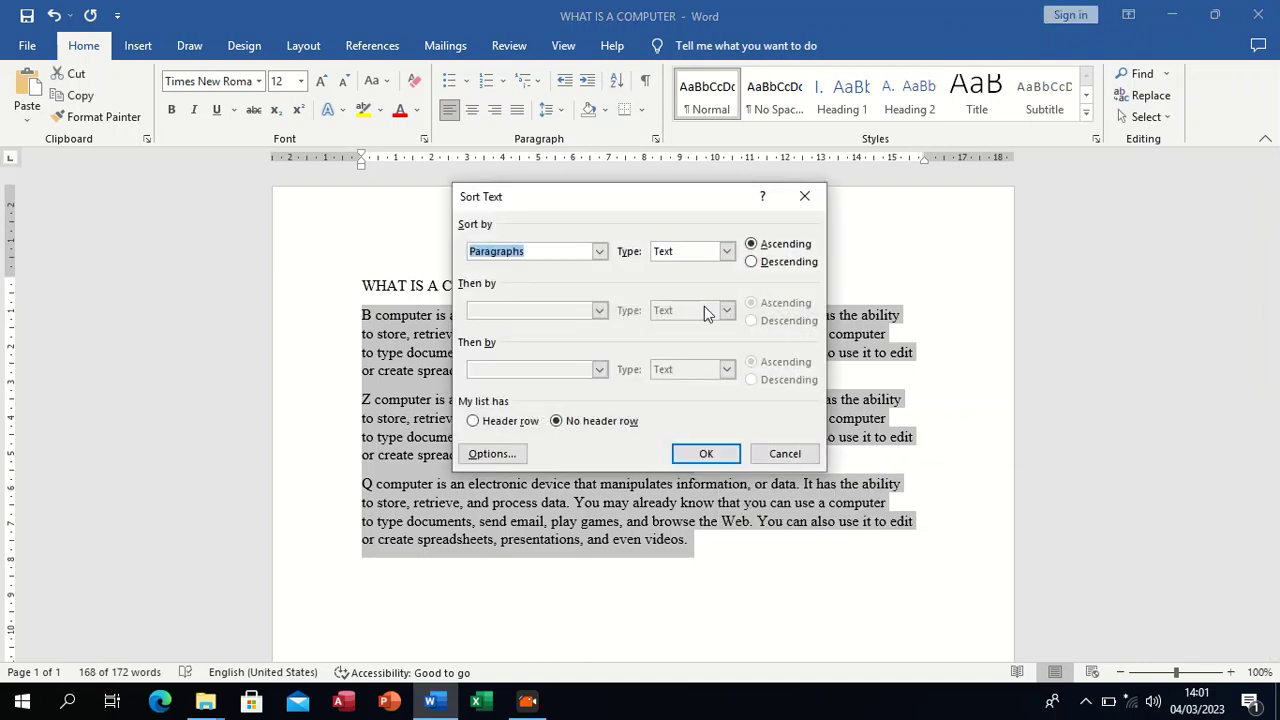
click(703, 454)
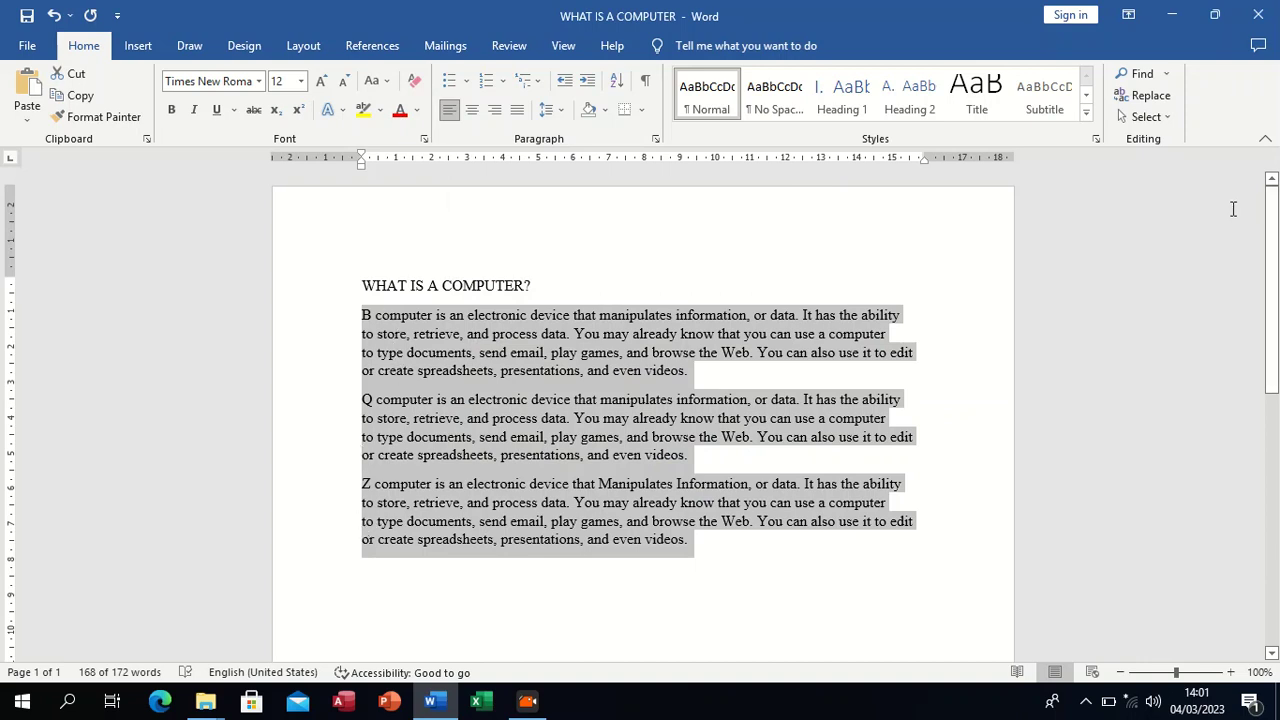
- Re-sort the three body paragraphs as text in descending order
click(623, 80)
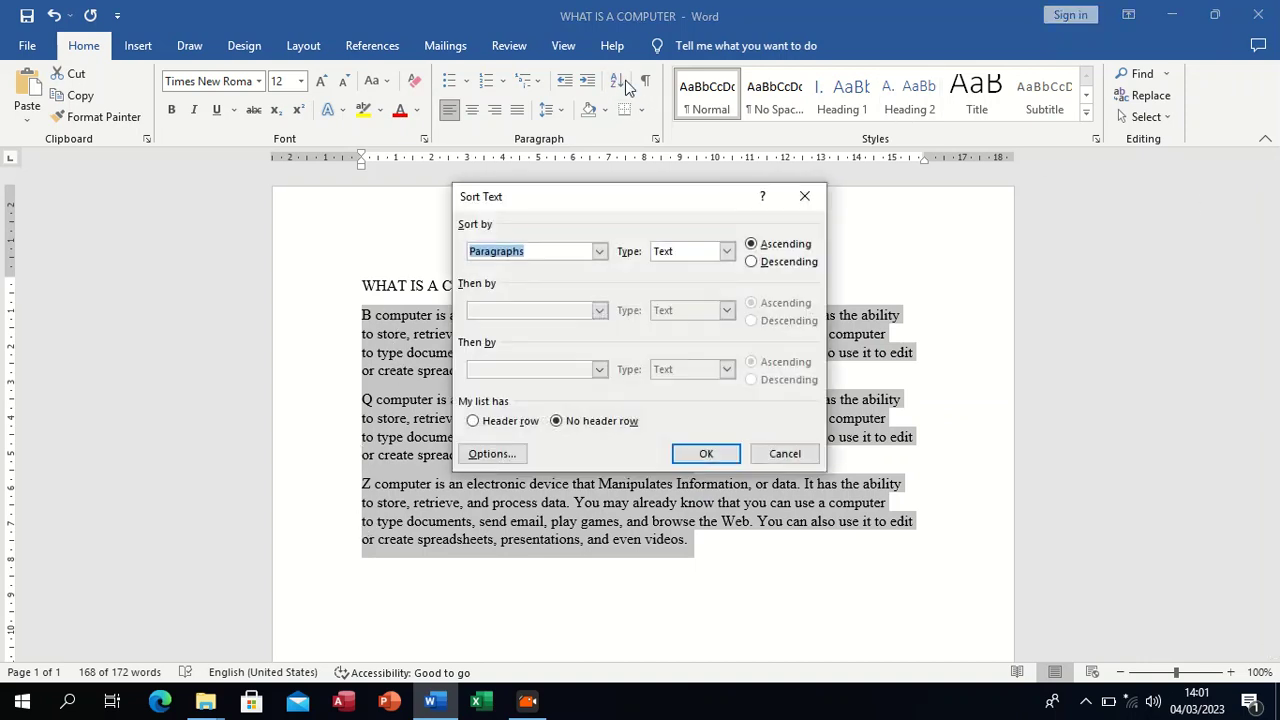
click(751, 261)
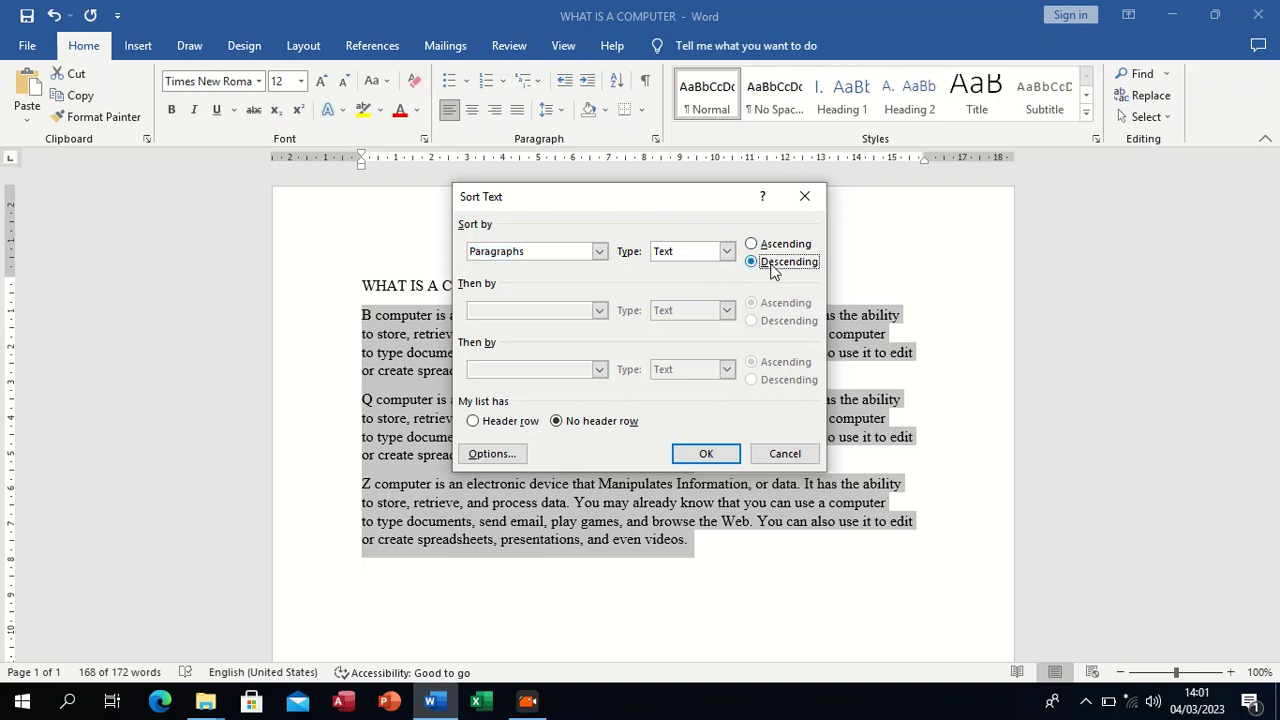
click(720, 458)
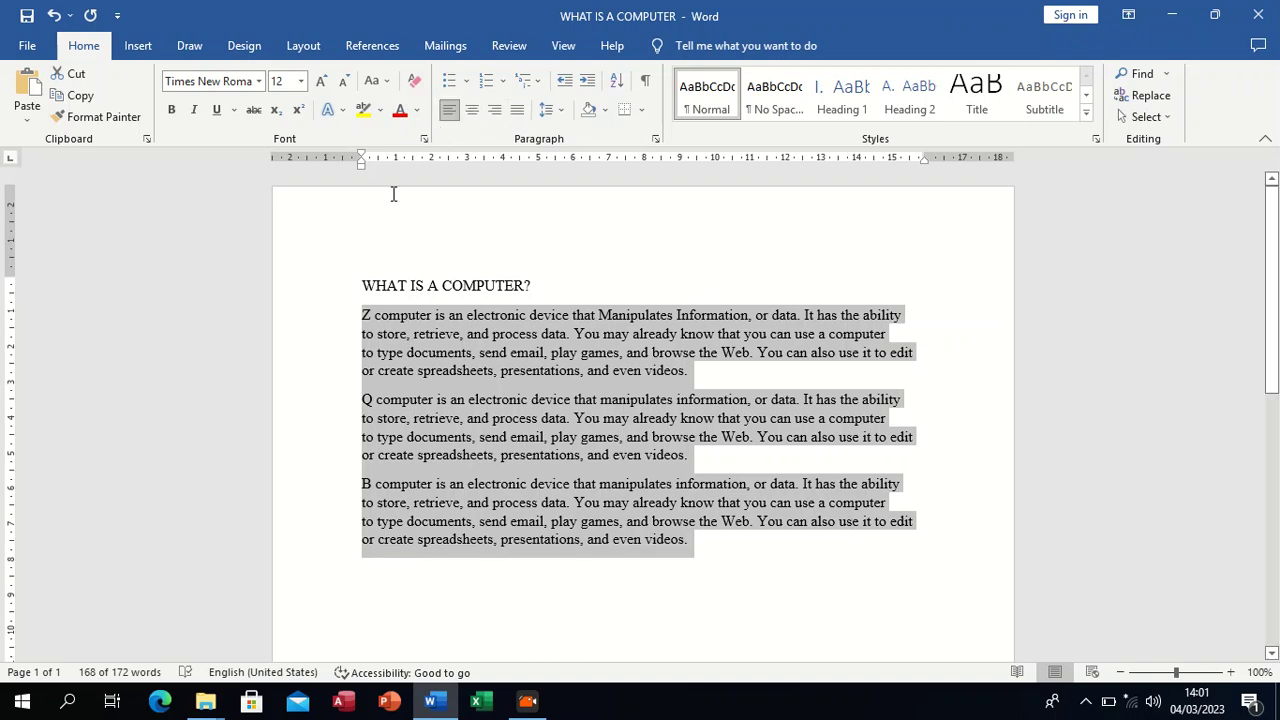
- Try center alignment on the three body paragraphs and return them to left alignment
scroll(490, 362, down, 1)
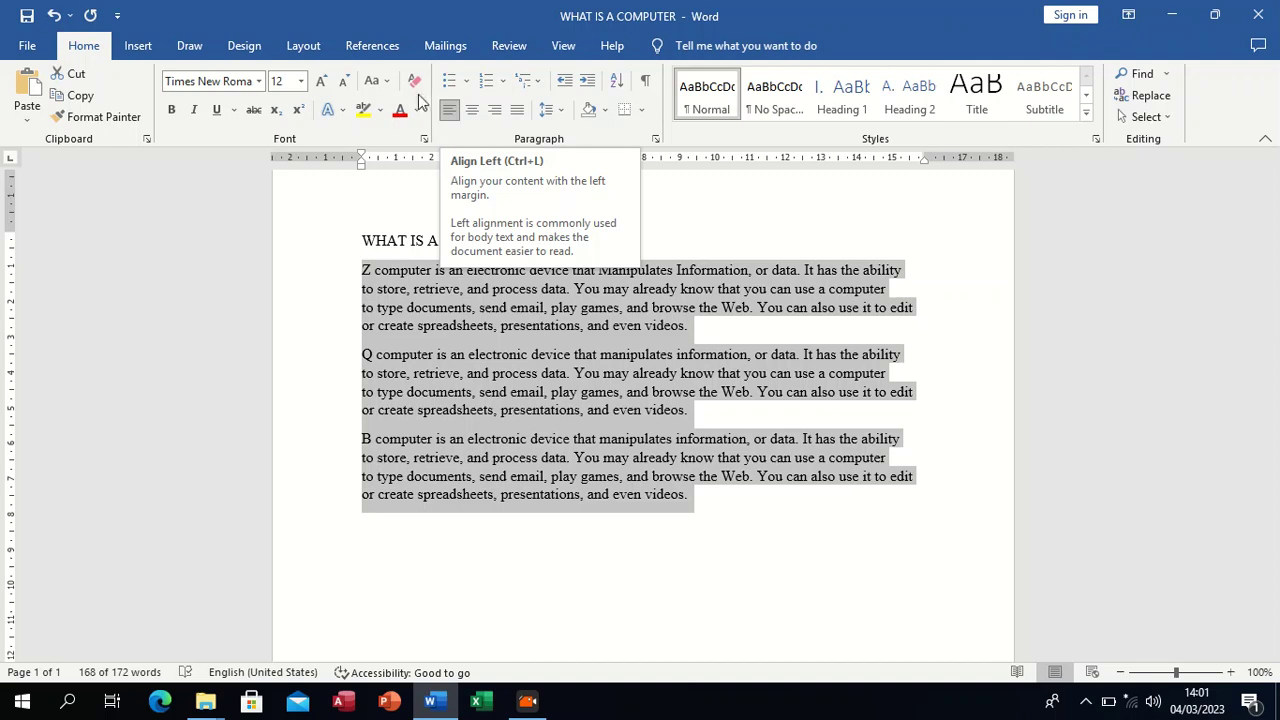
key(ctrl+j)
click(451, 114)
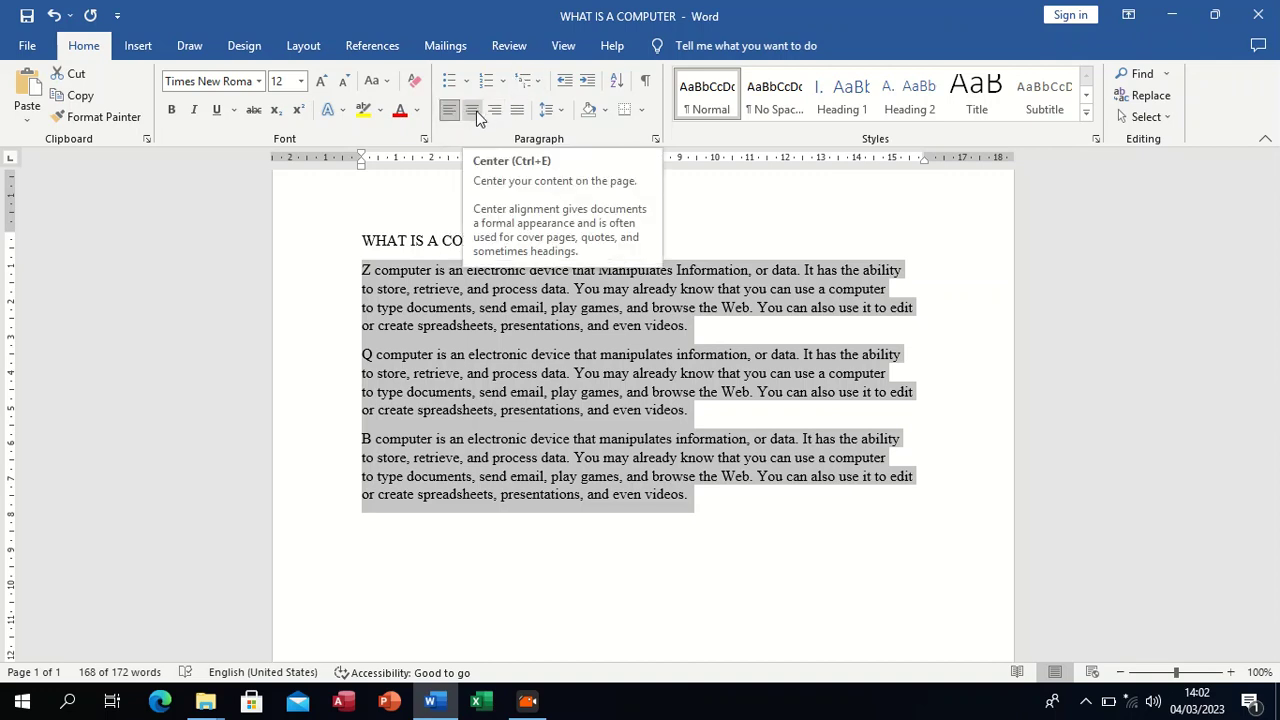
click(473, 112)
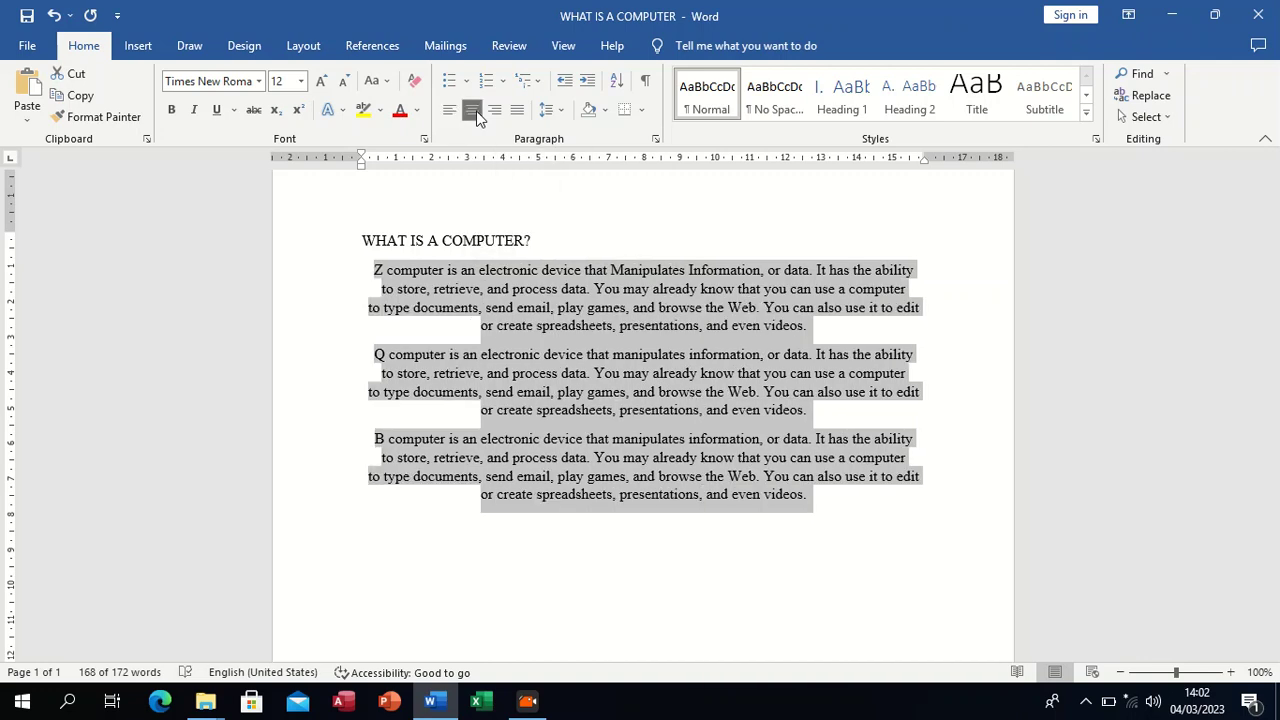
click(449, 110)
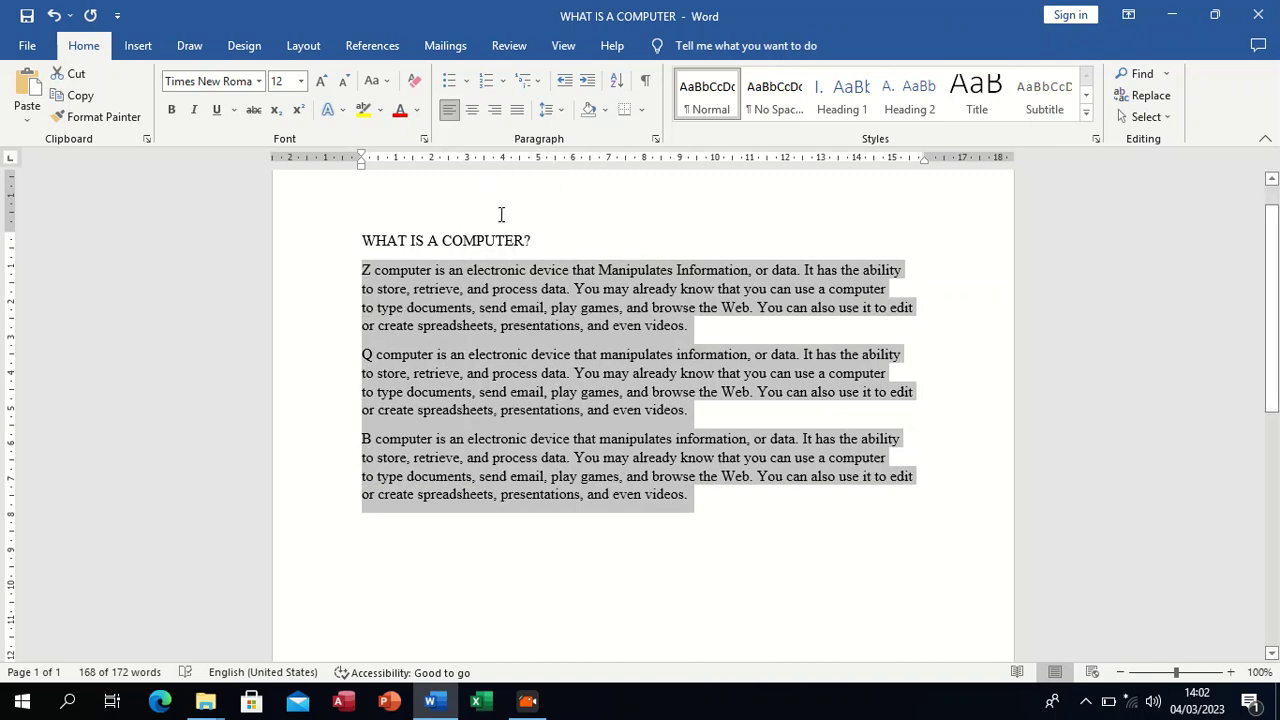
- Center the heading WHAT IS A COMPUTER?, trying right alignment before settling on centered
drag(531, 240, 390, 228)
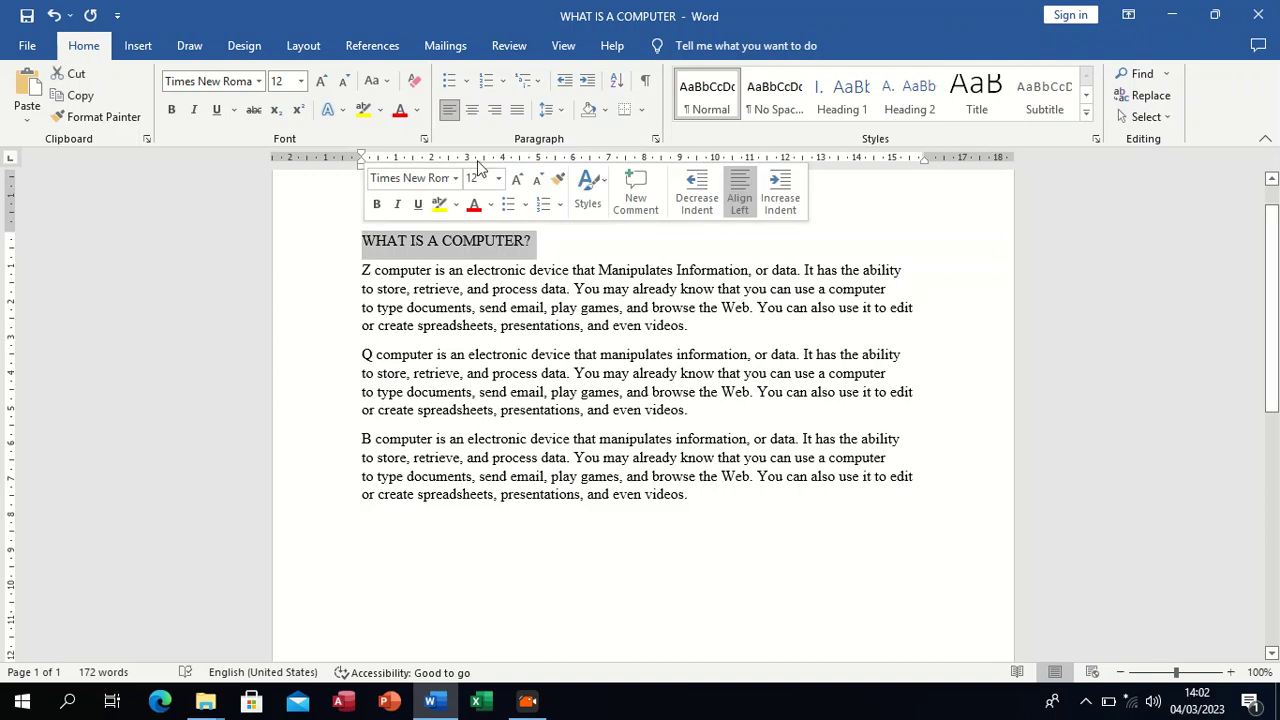
click(472, 110)
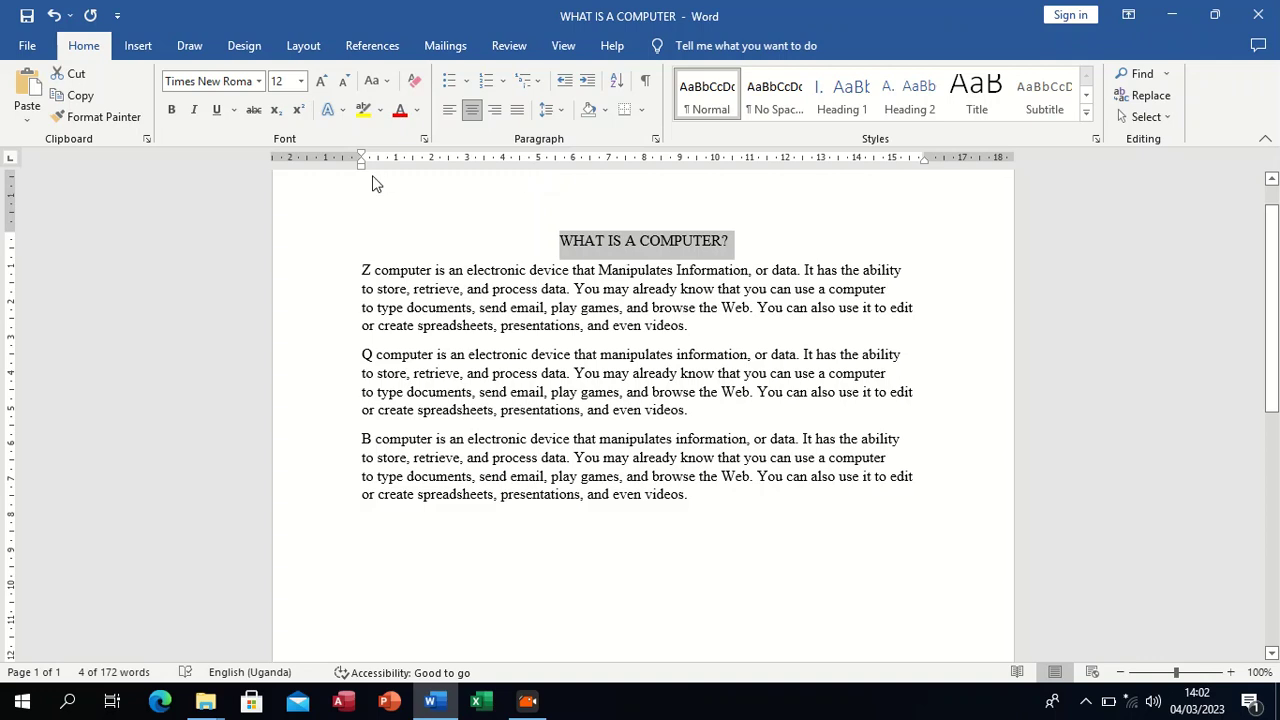
click(500, 118)
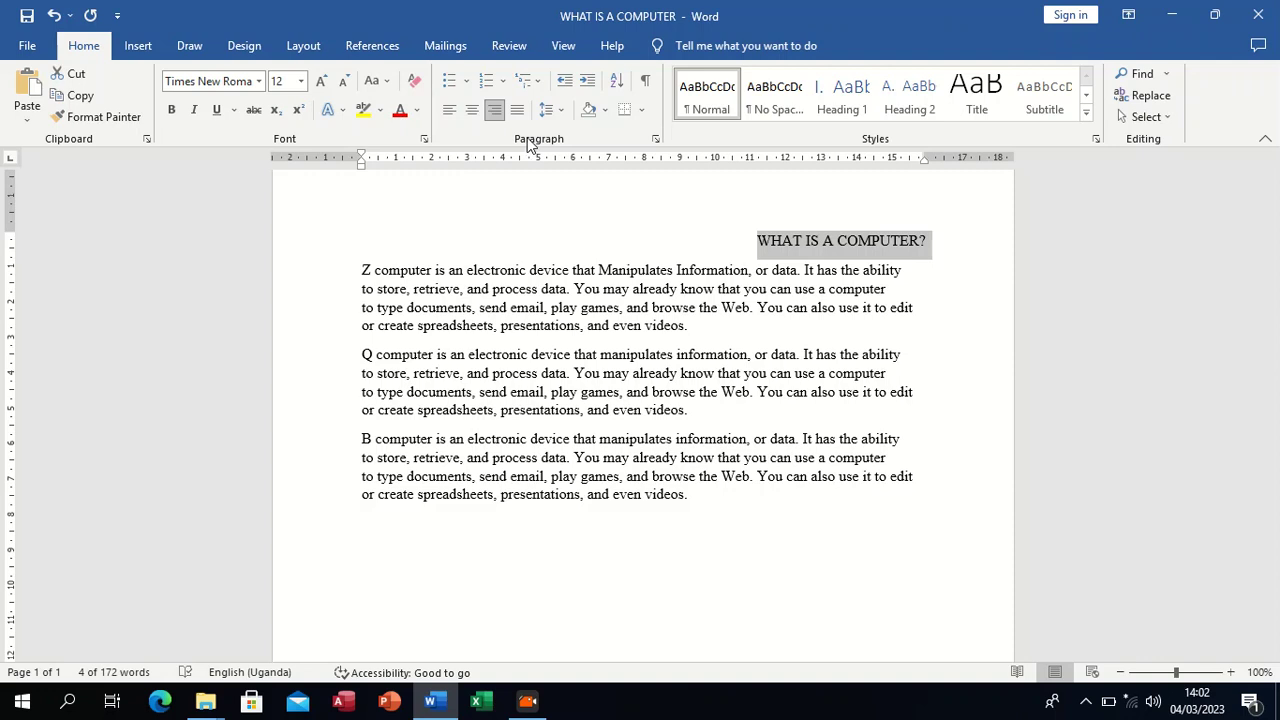
click(472, 111)
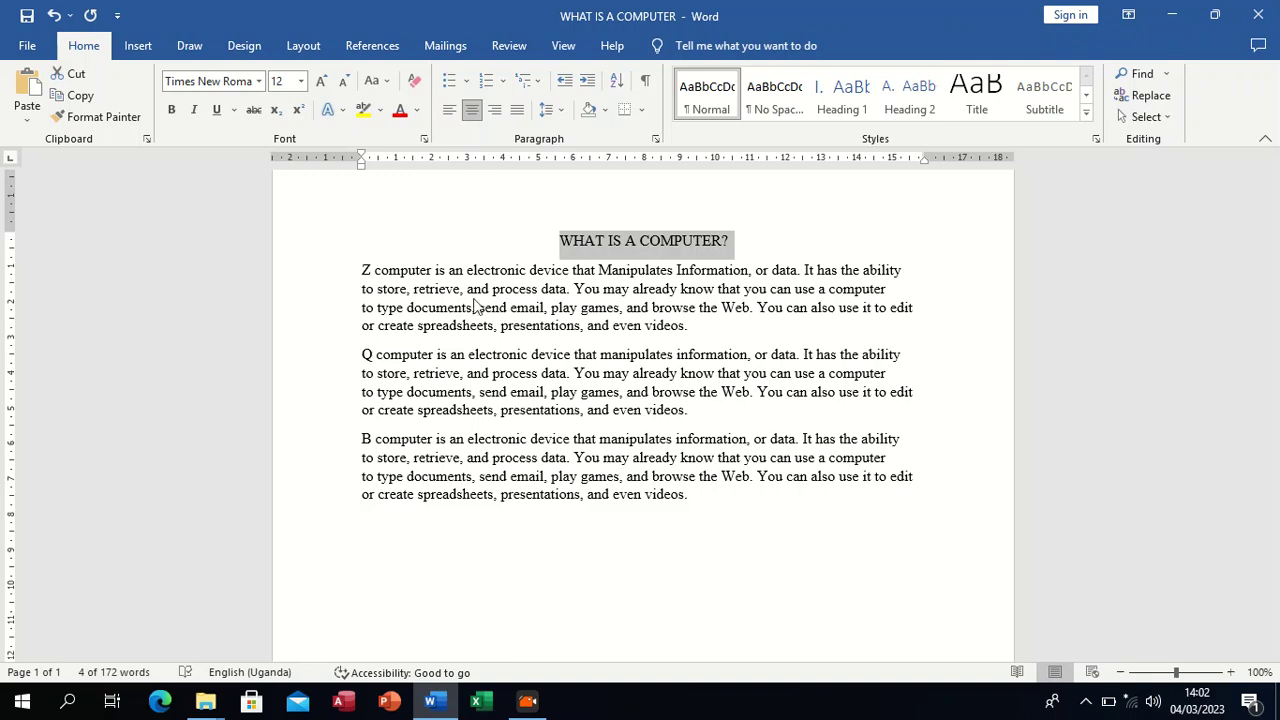
- Align the three body paragraphs to the right margin and deselect them
drag(362, 266, 727, 490)
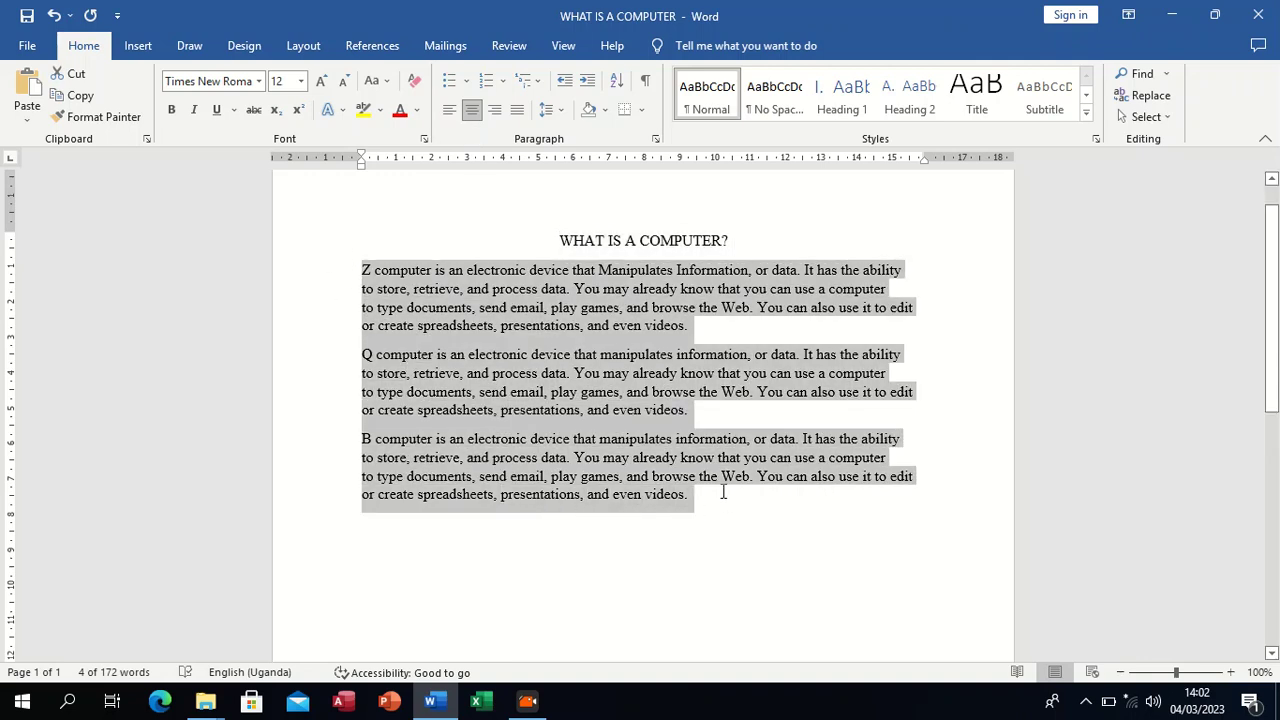
click(494, 109)
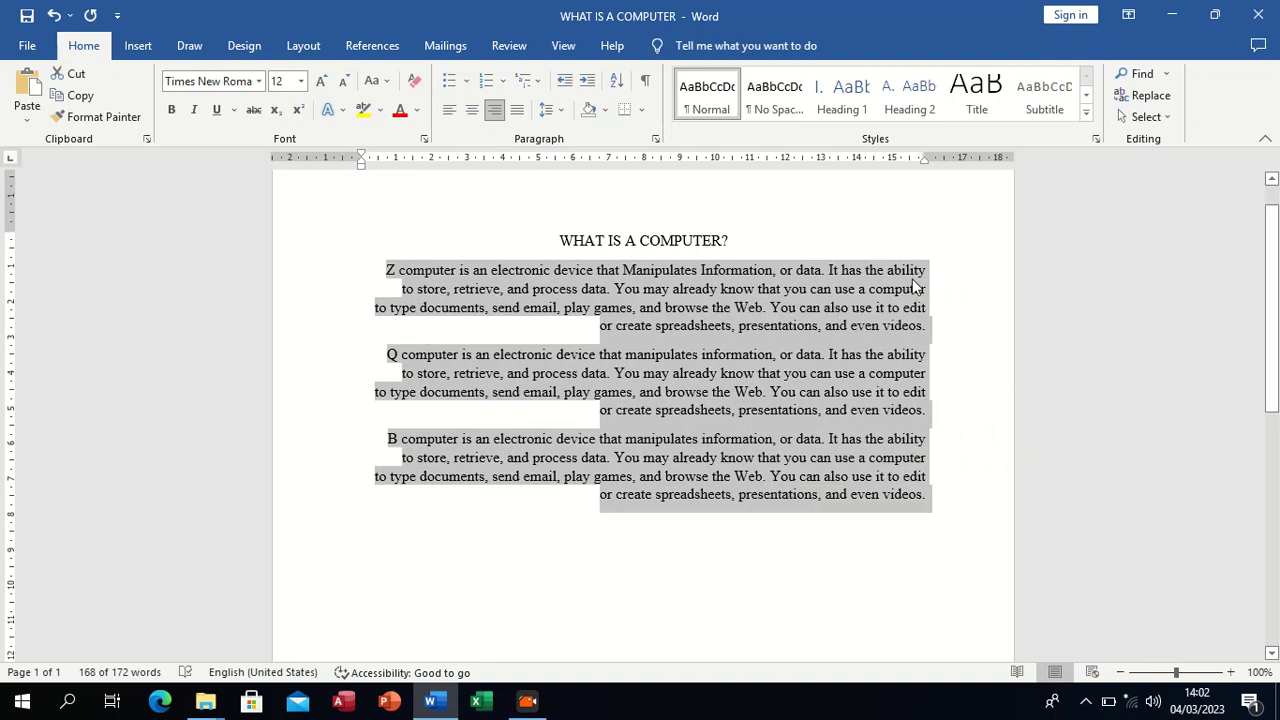
click(936, 309)
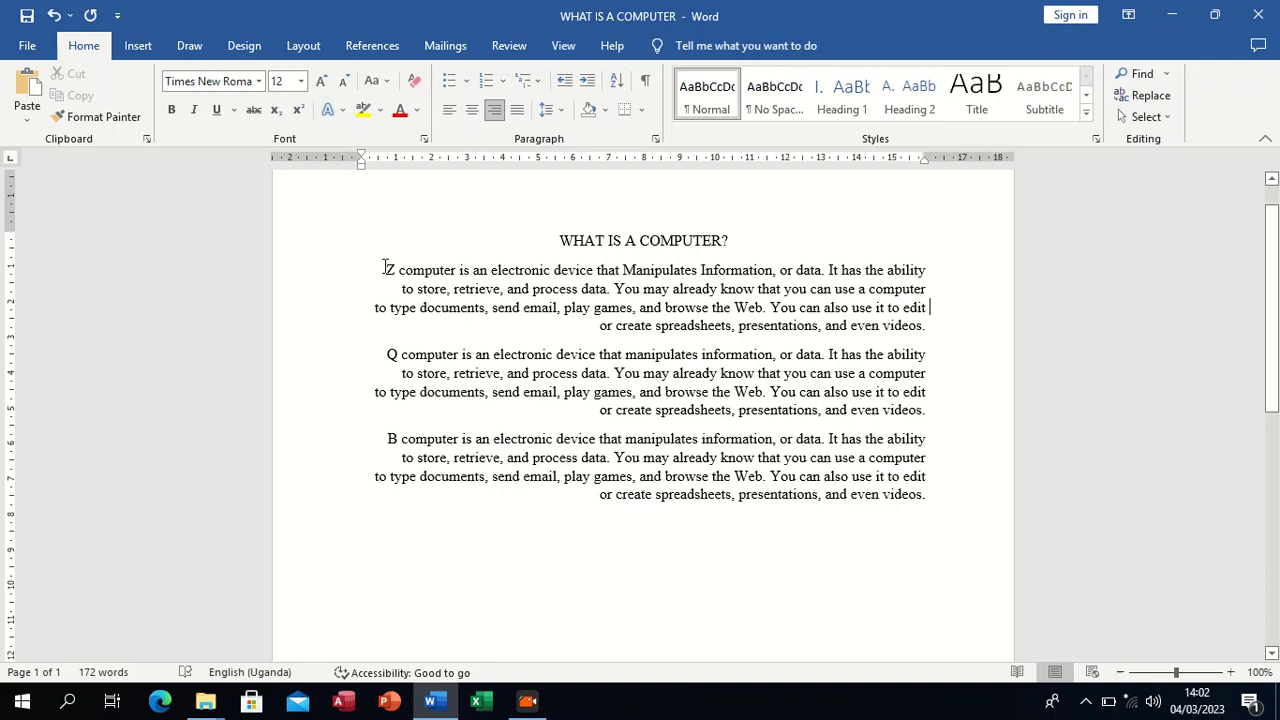
- Try left and center alignment on the three body paragraphs and finish with them justified
drag(384, 268, 940, 495)
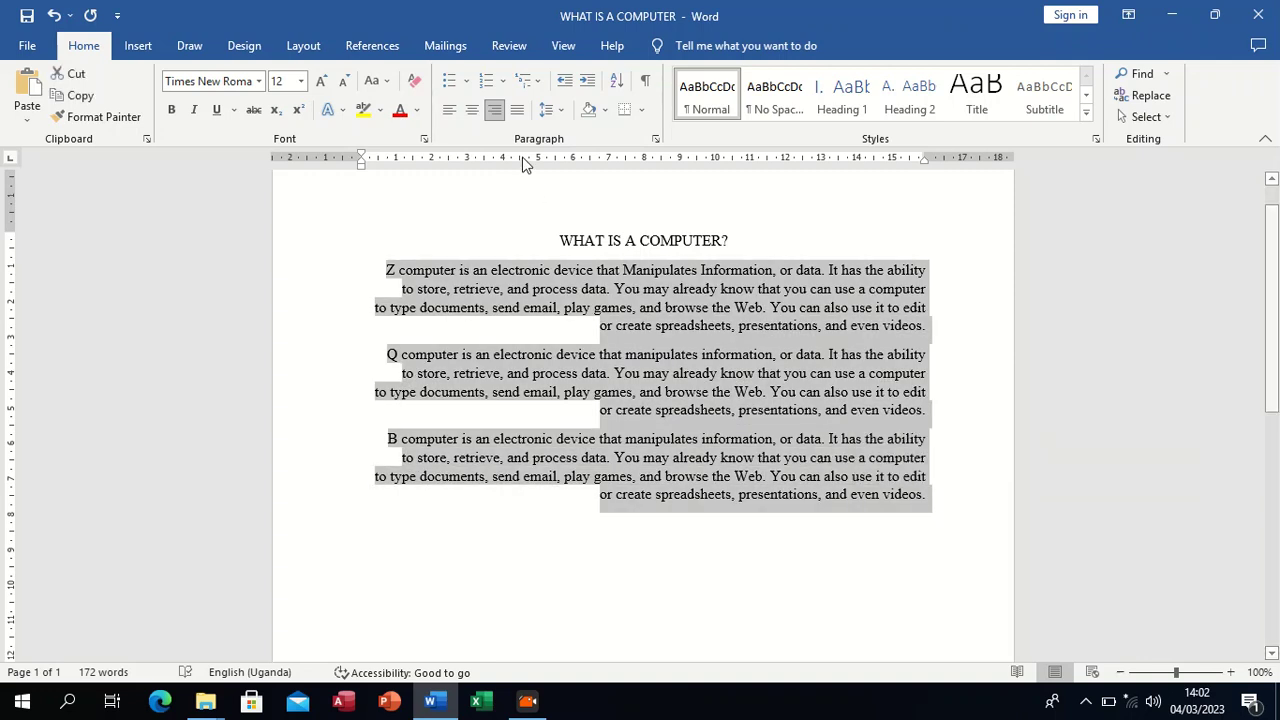
click(449, 110)
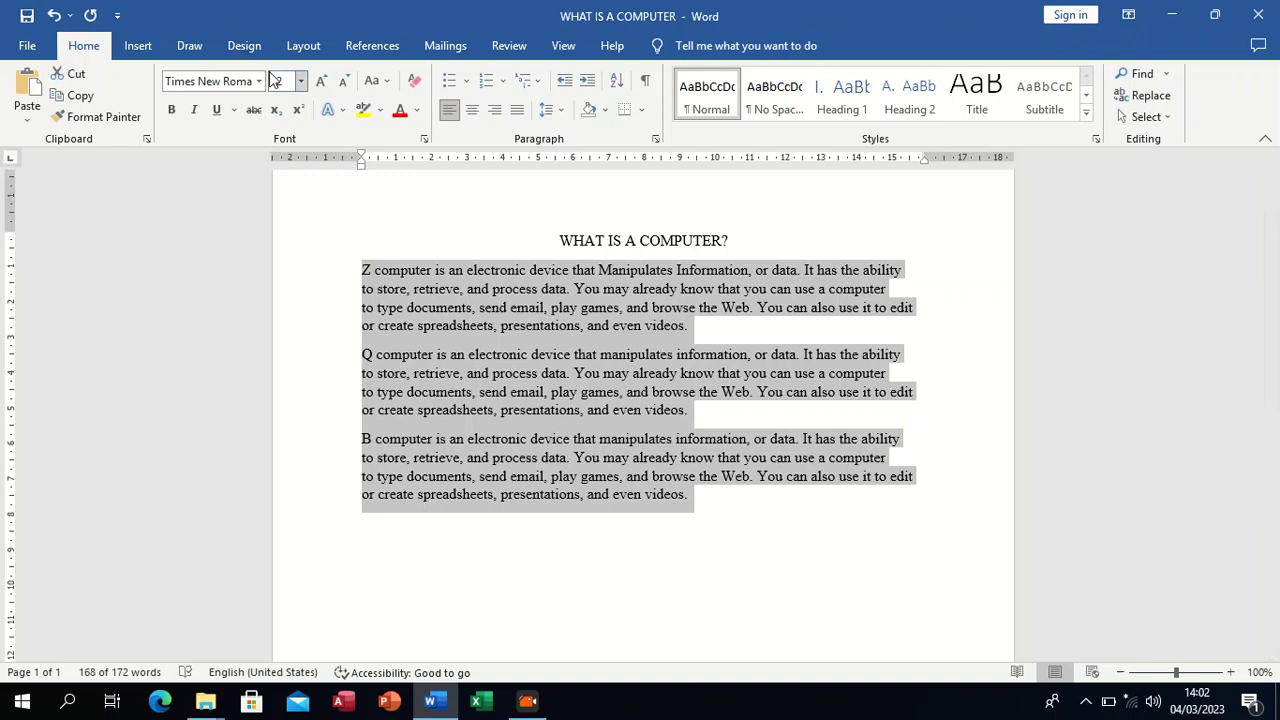
click(472, 112)
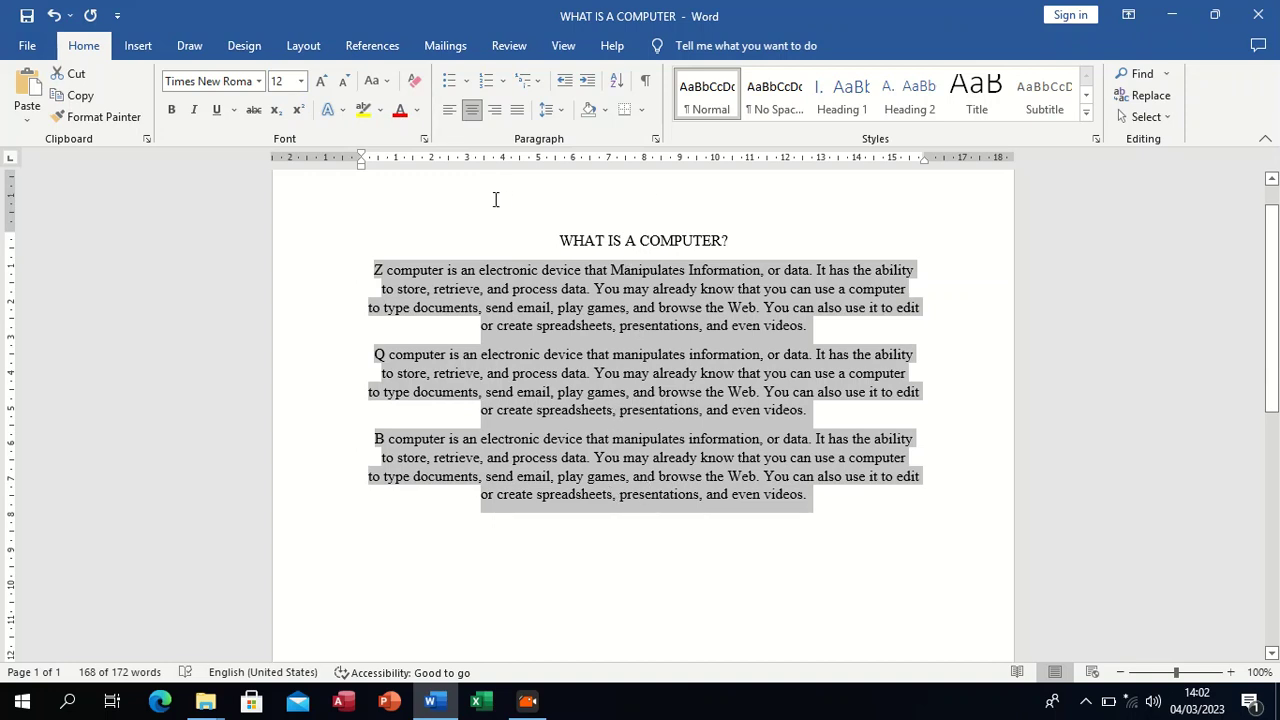
click(519, 111)
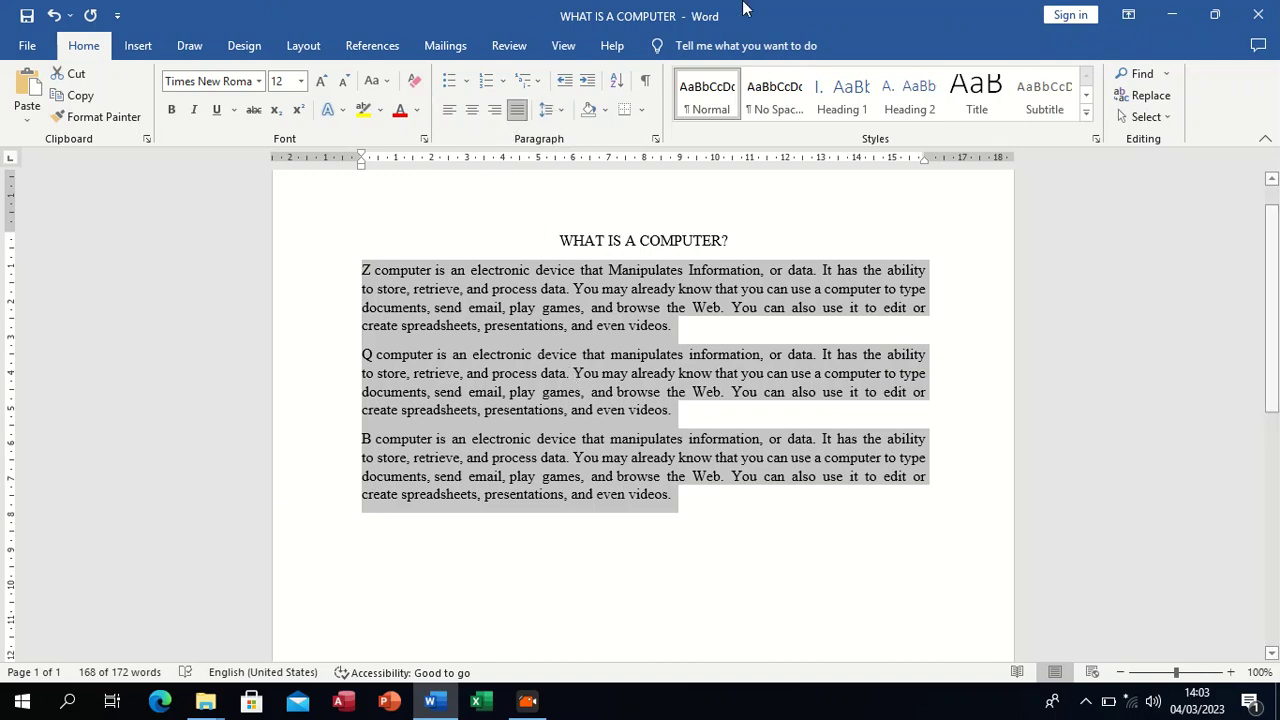
- Remove the space after the three body paragraphs and add space before them instead
click(566, 112)
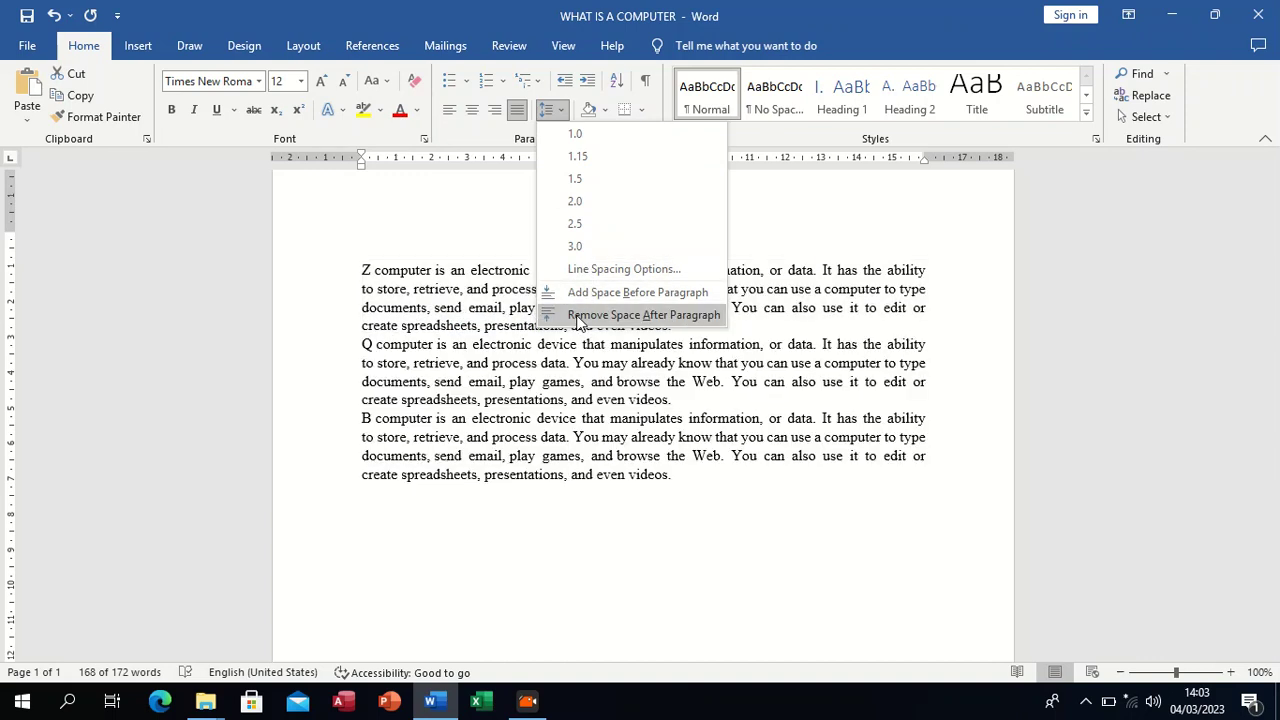
click(579, 320)
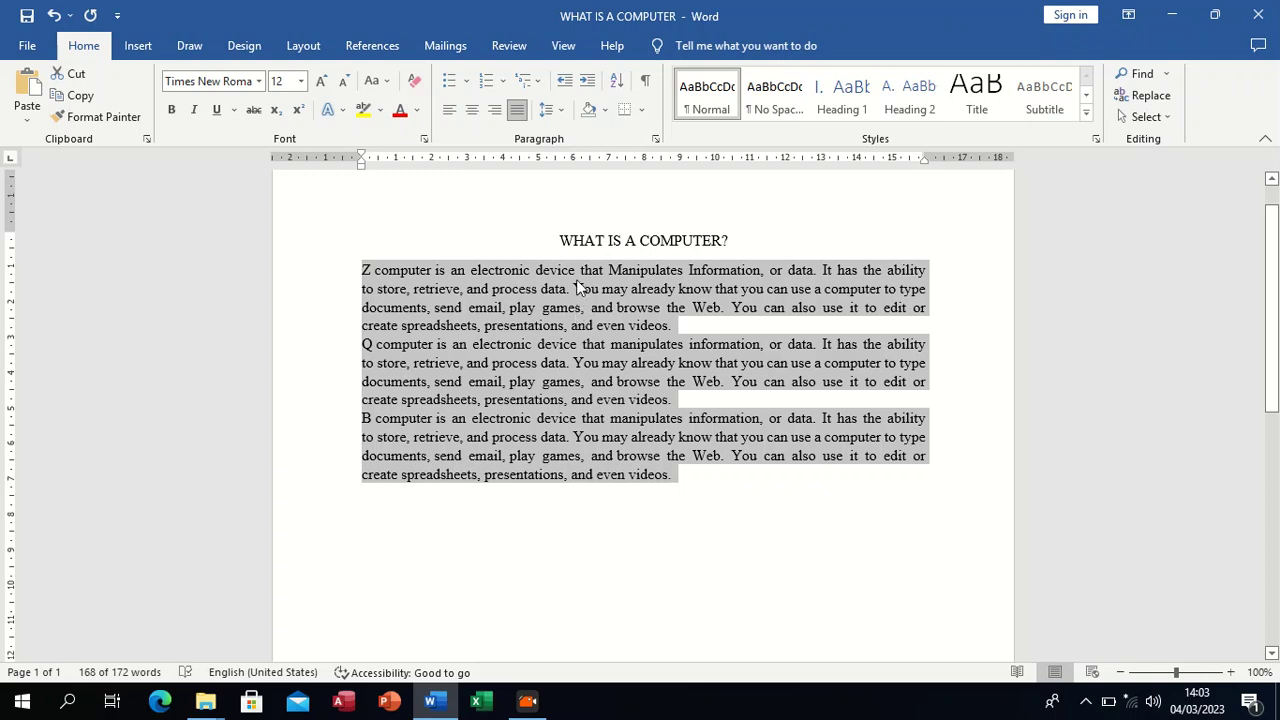
click(549, 110)
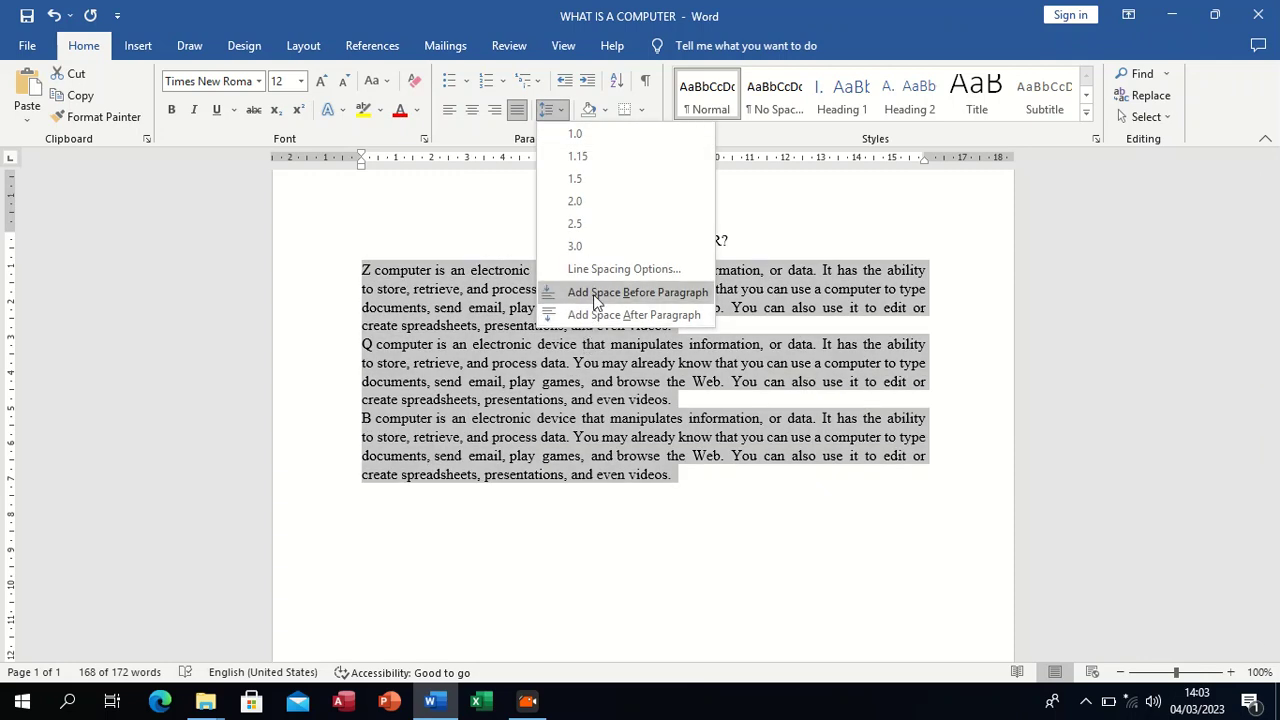
click(593, 294)
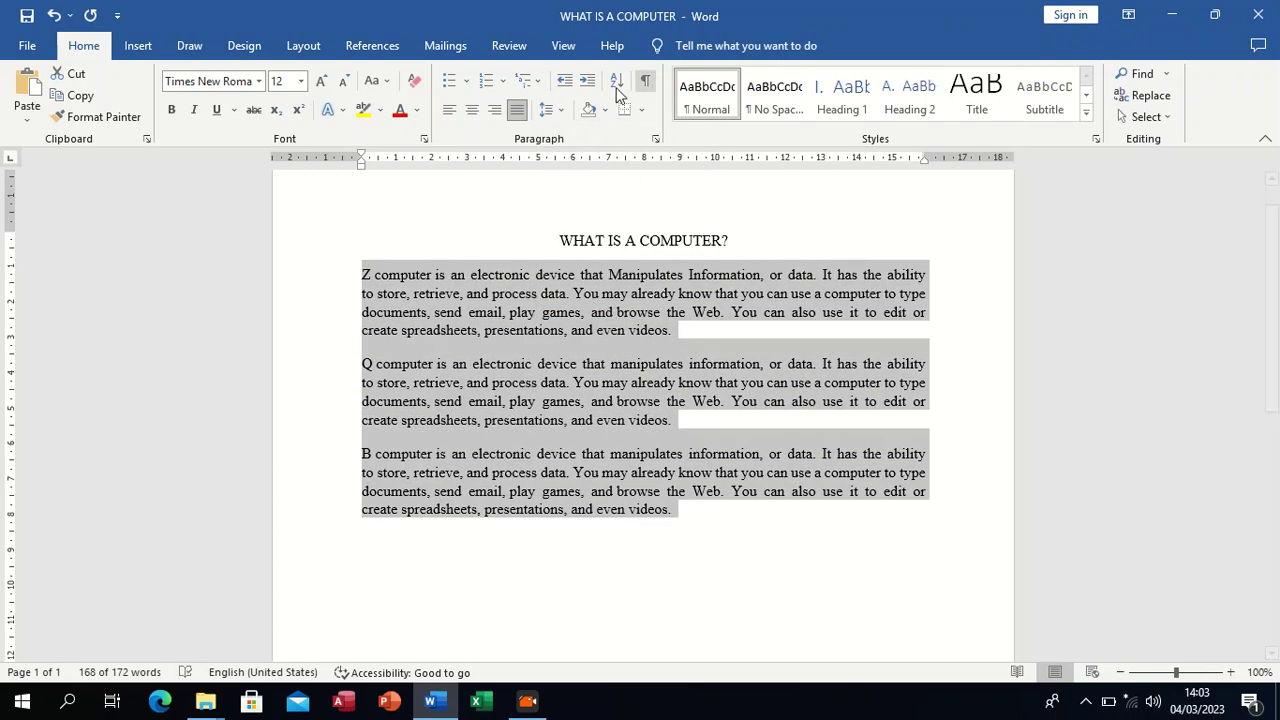
- Set the body paragraphs' line spacing to 2.0 and then 3.0, and turn off their justification
click(549, 110)
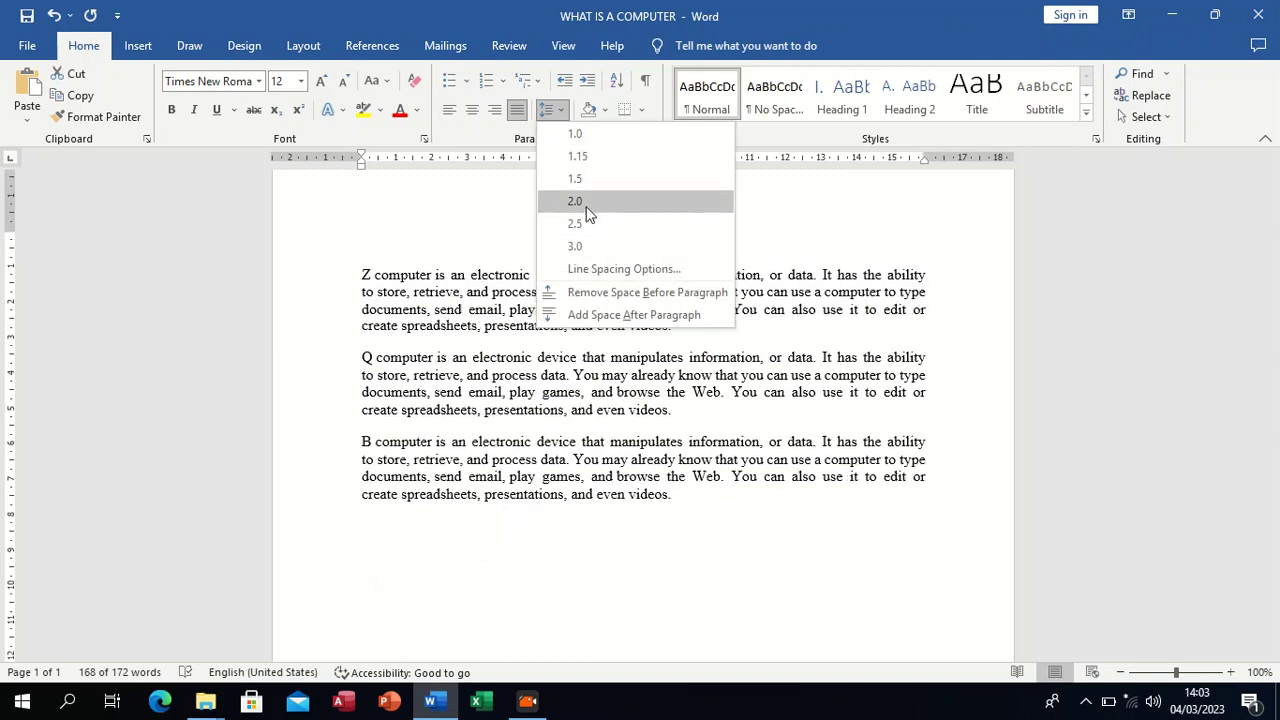
click(586, 201)
click(549, 110)
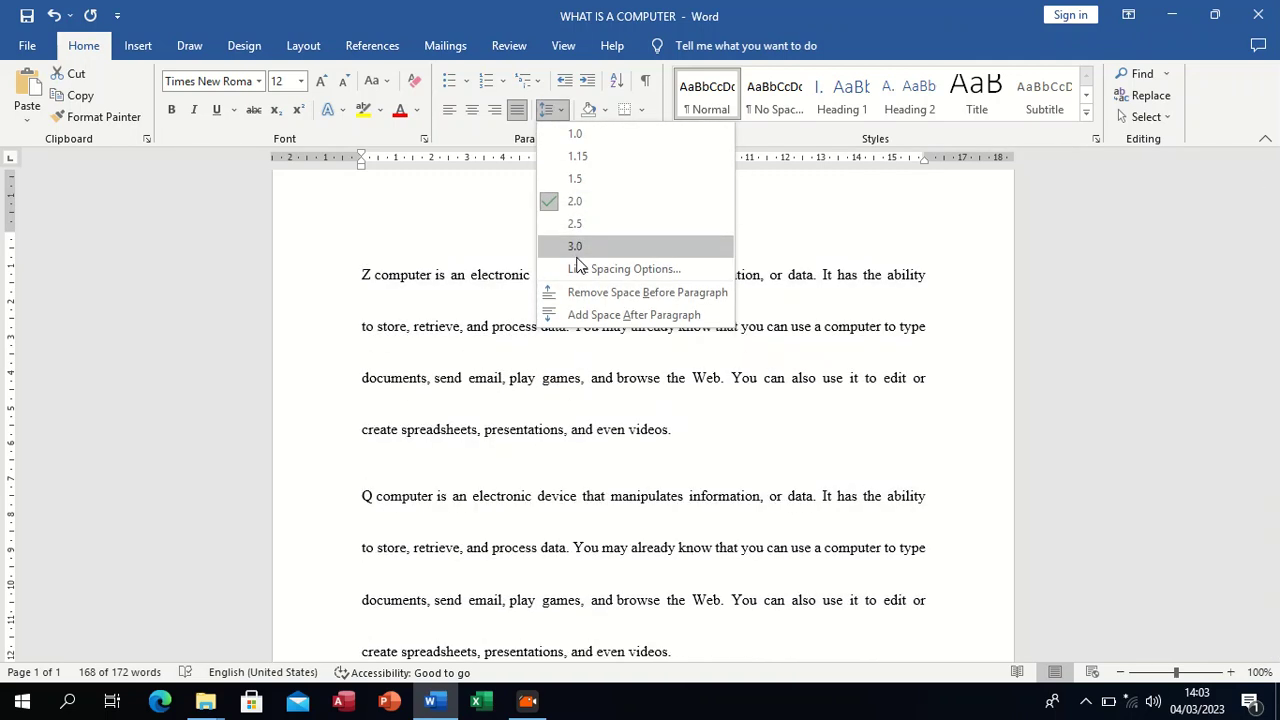
click(575, 246)
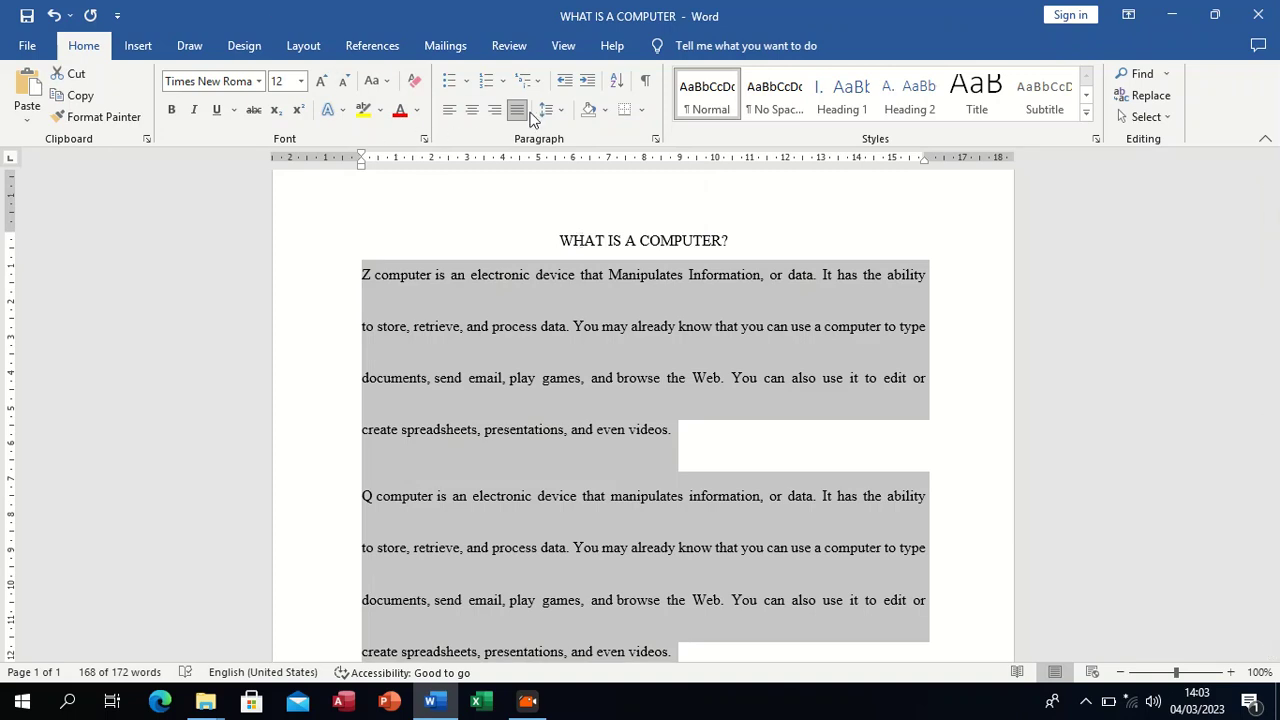
click(526, 117)
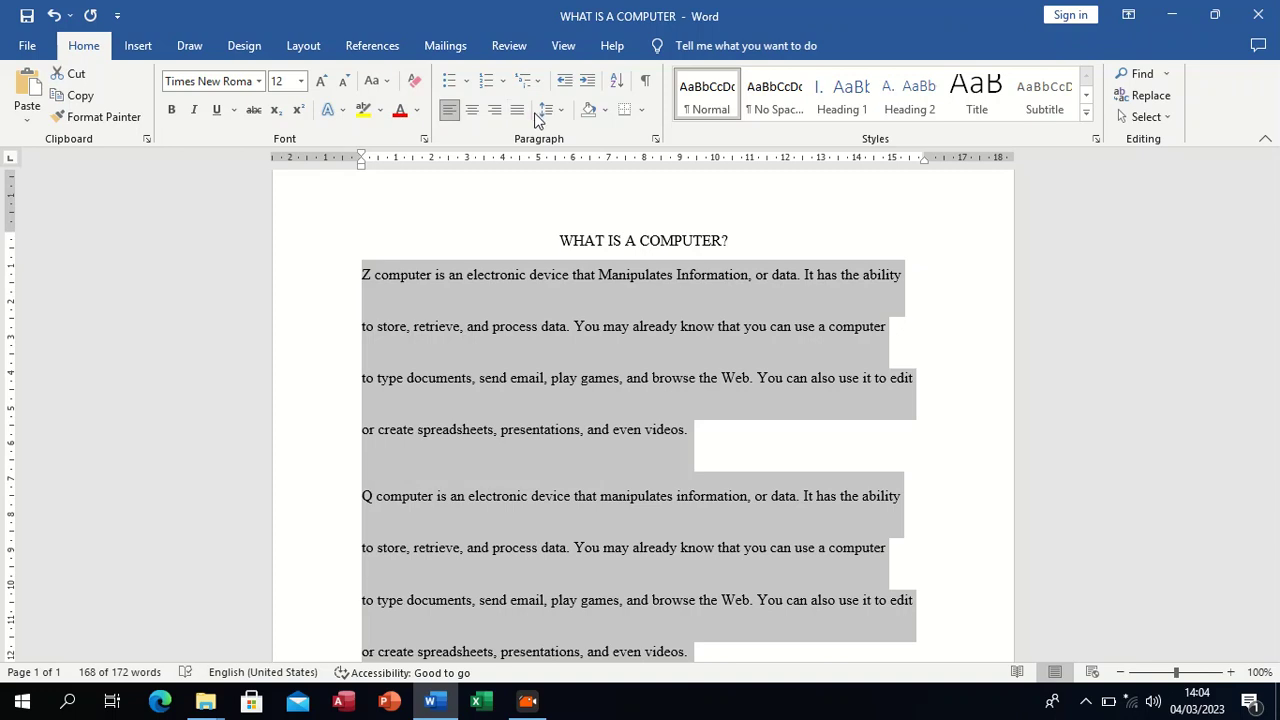
- Justify the three selected body paragraphs and set their line spacing to 1.5
click(518, 112)
click(560, 112)
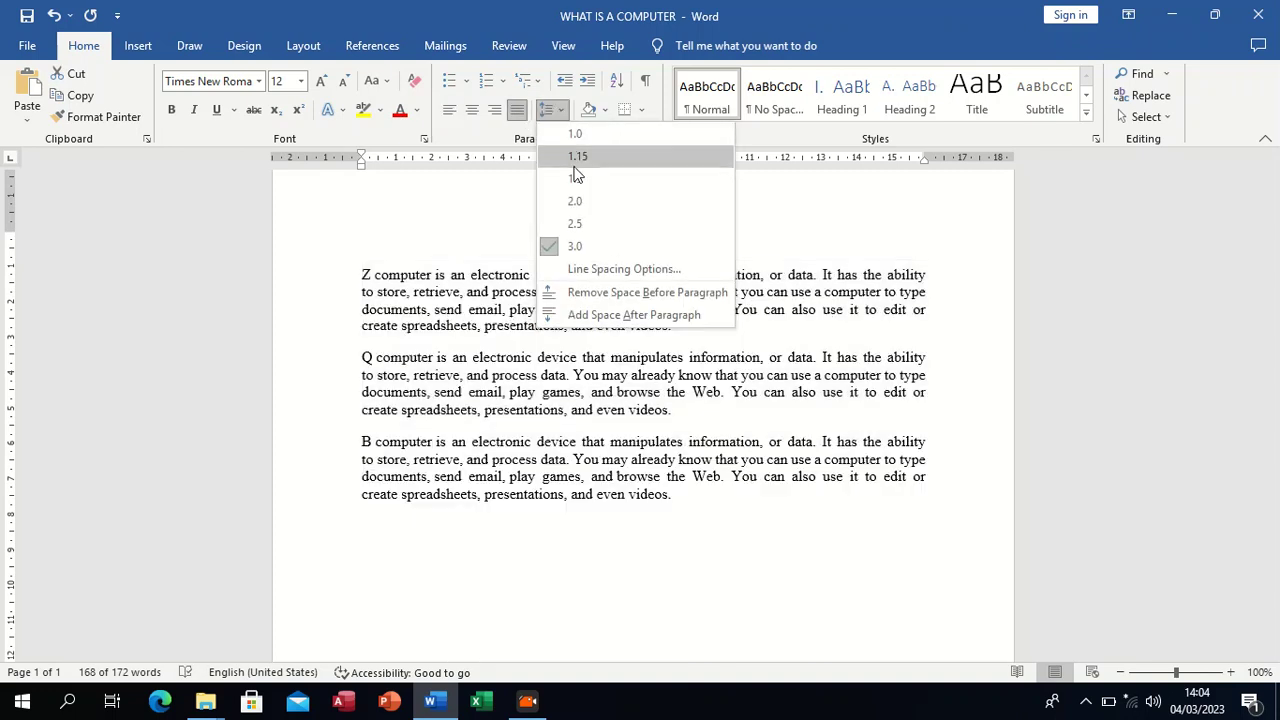
click(580, 177)
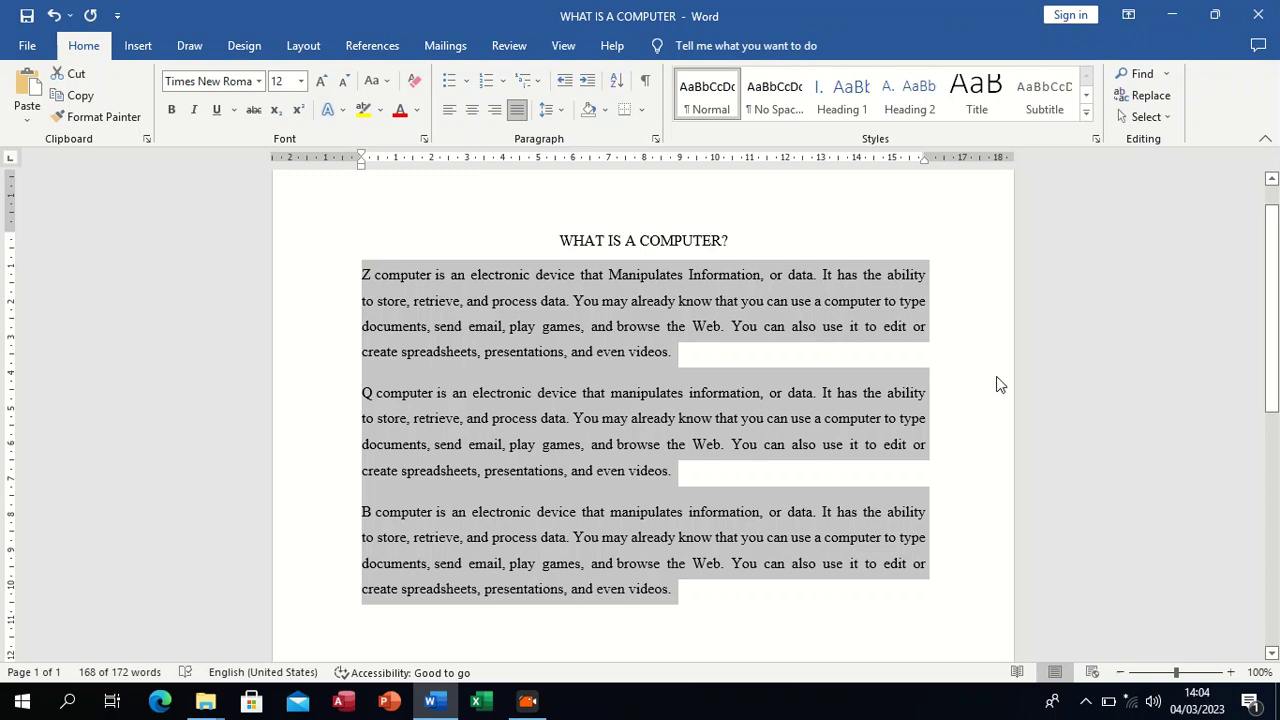
- Below the body paragraphs, leave an empty line and write the lines "FONT = TIMES NEW ROMANS" and "FONT SIZE = 12, 14"
scroll(928, 417, down, 4)
click(740, 386)
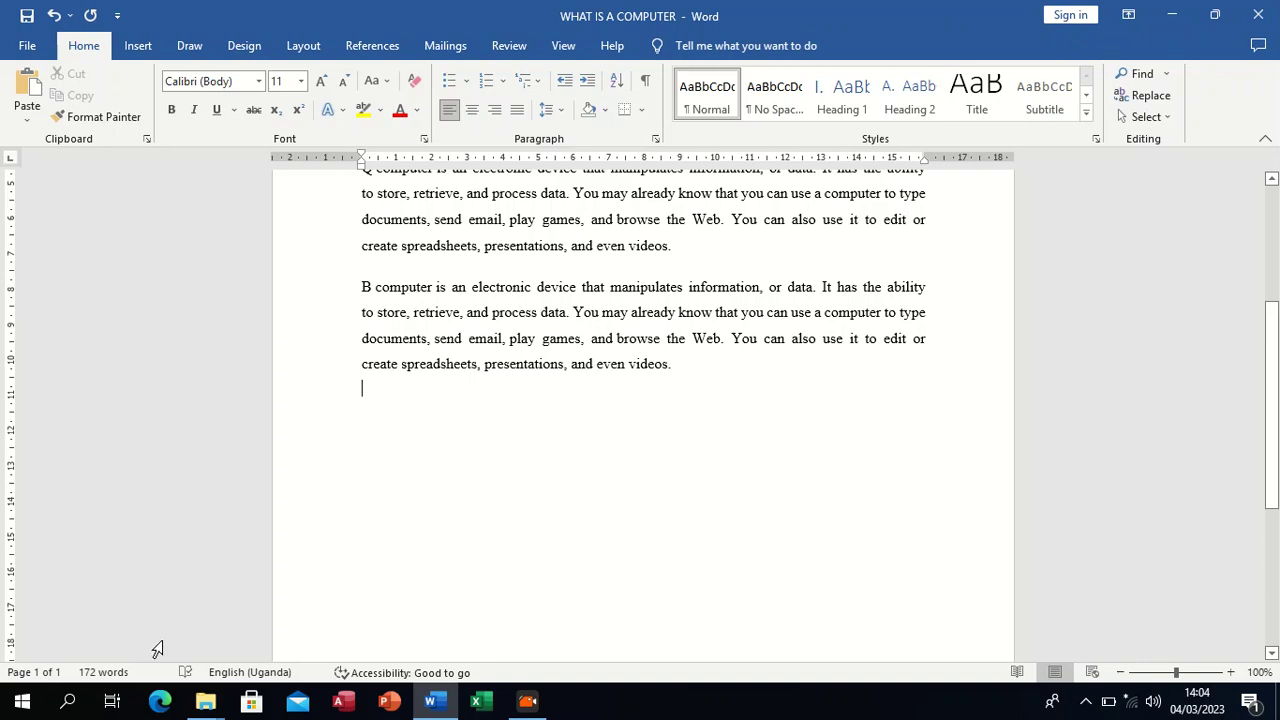
key(Return)
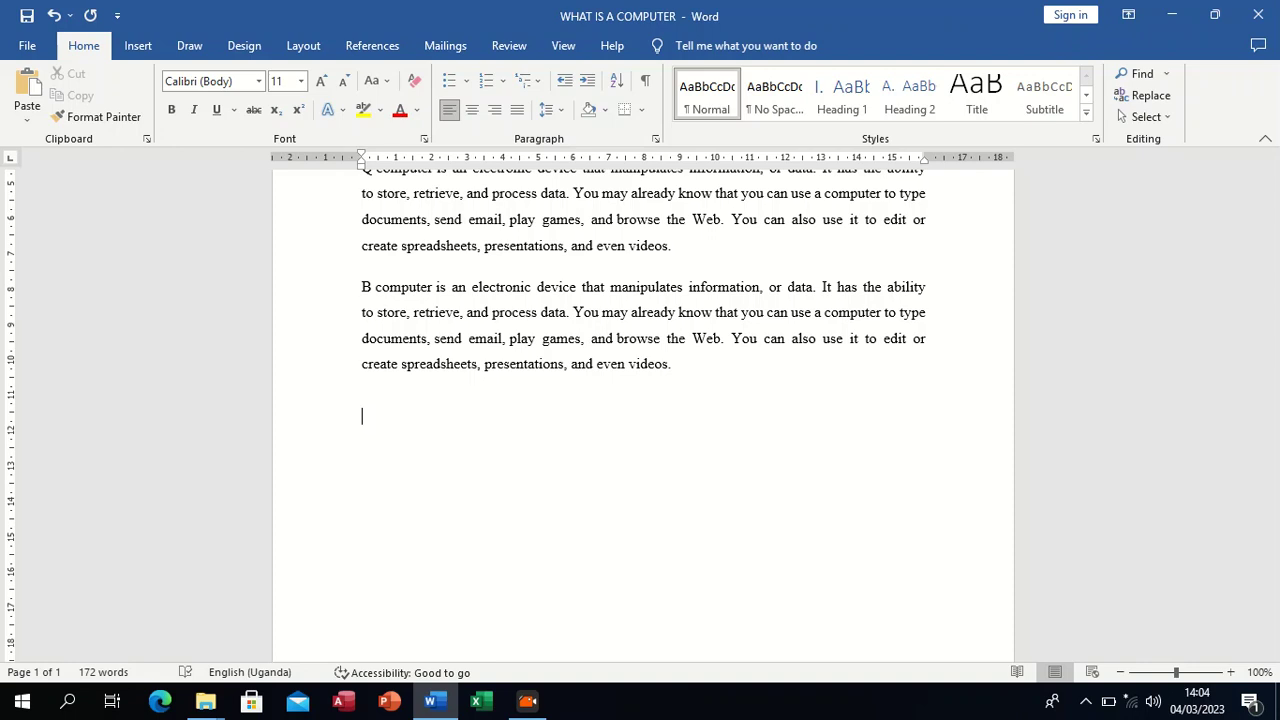
text(FONT = TIMES)
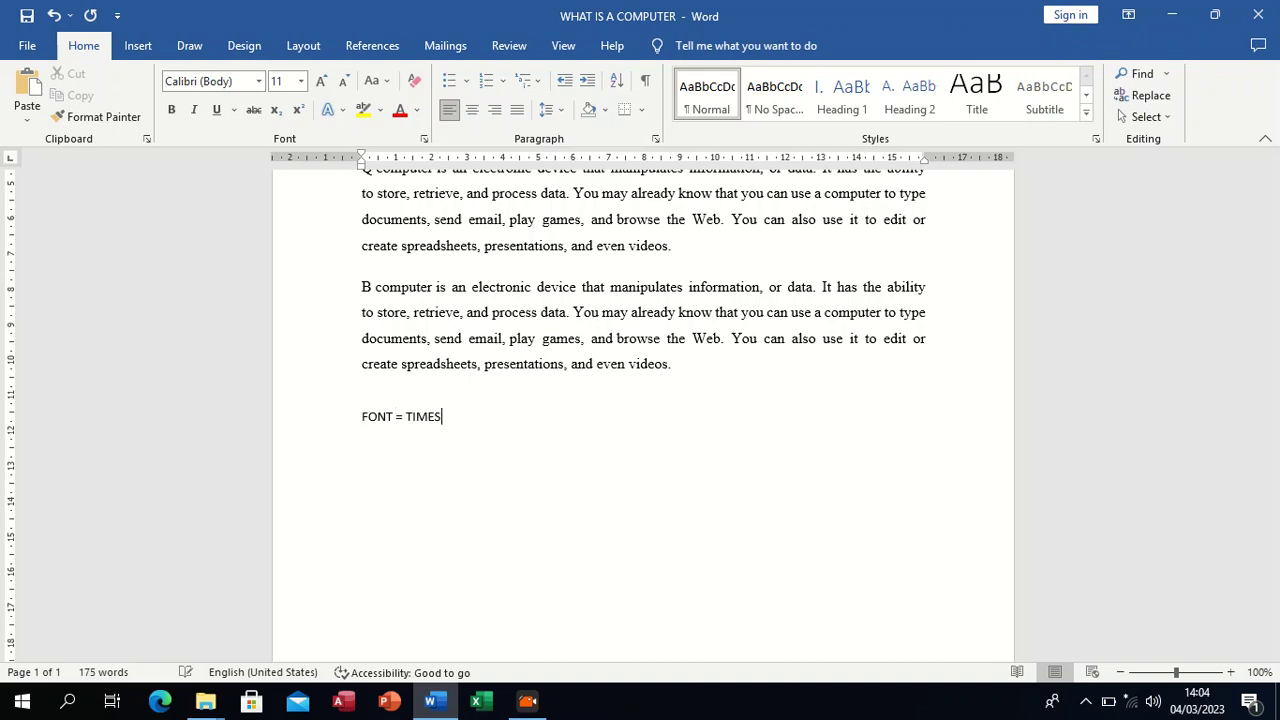
text( NEW ROMANS)
key(Return)
text(FON)
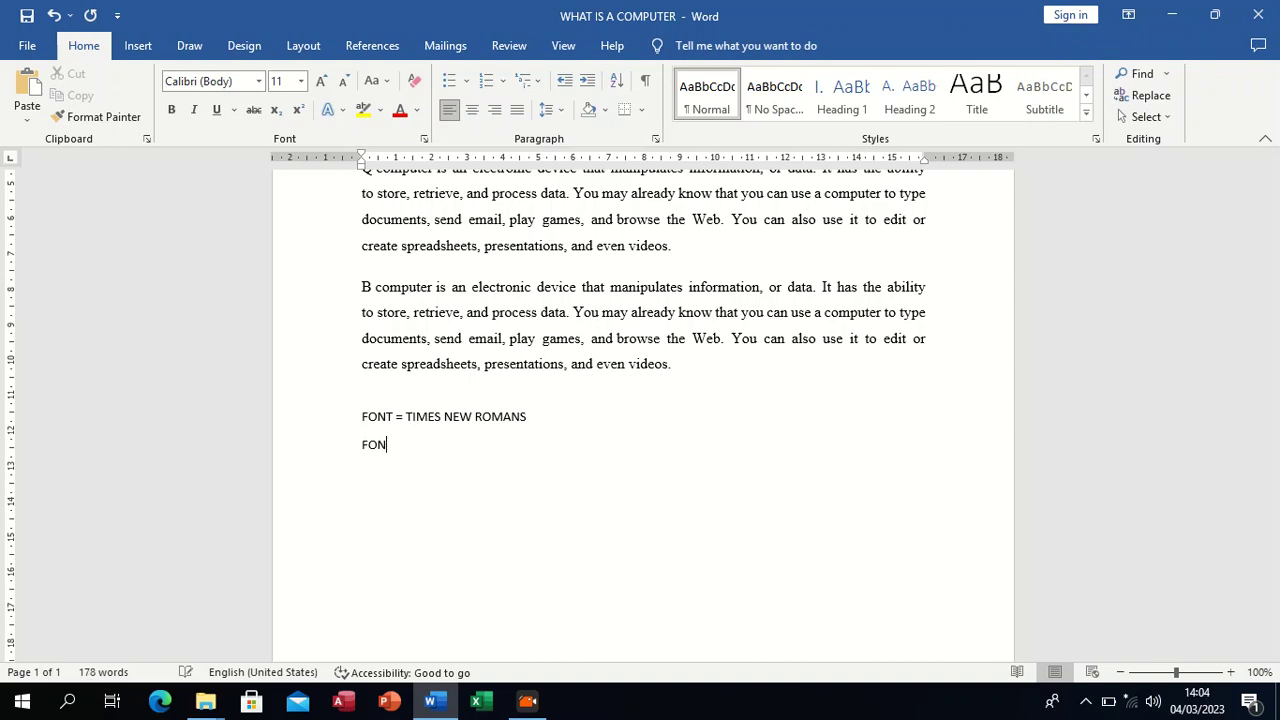
text(T SIZE = 12)
text(, 14)
- Continue the notes with the lines "ALIGNMENT = JUSTIFY" and "LINE AND PARAGRAPH SPACING = 1.5"
key(Return)
text(ALIGNMEN)
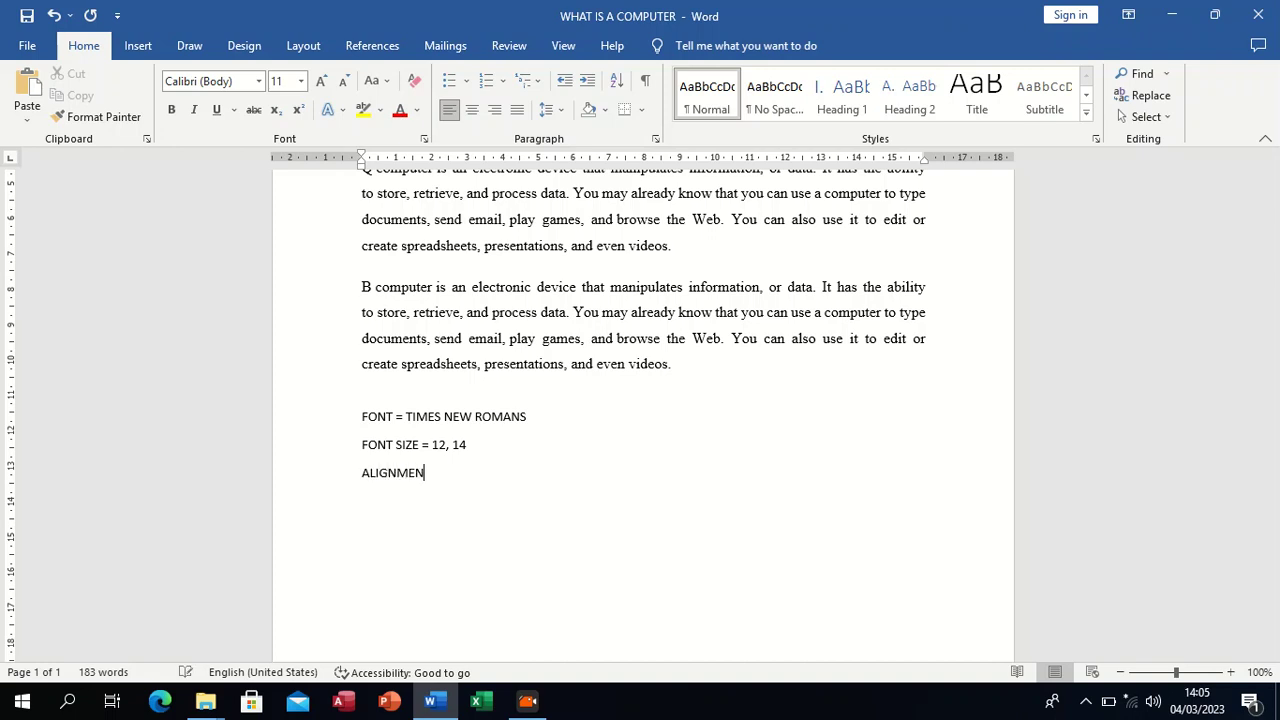
text(T = JUSTIFY)
click(548, 664)
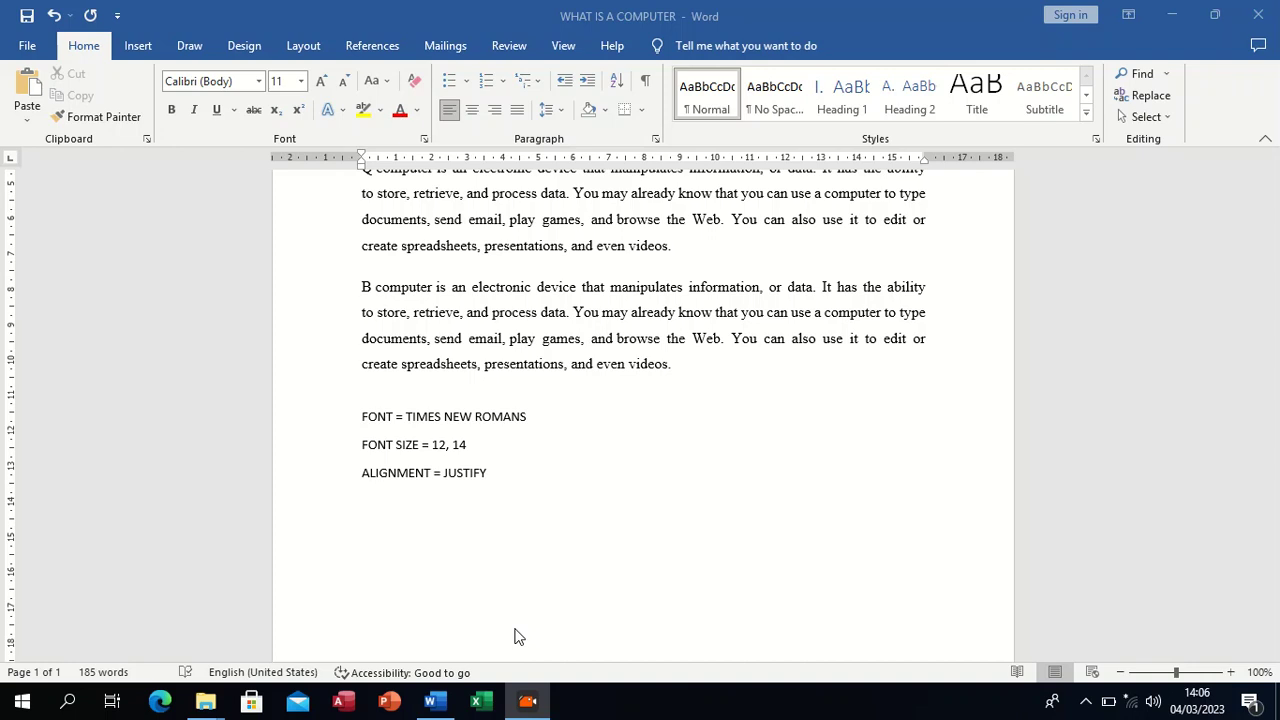
click(491, 470)
key(Return)
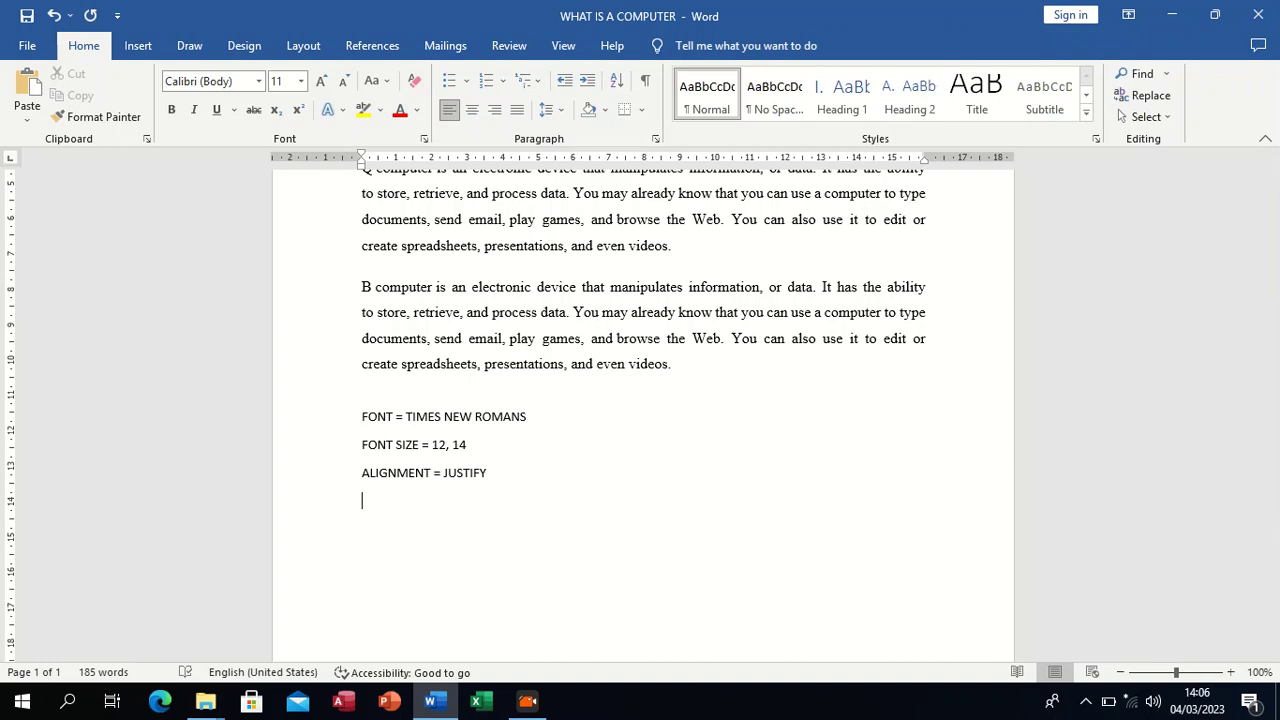
text(LINE AND PARAGRAPH SPA)
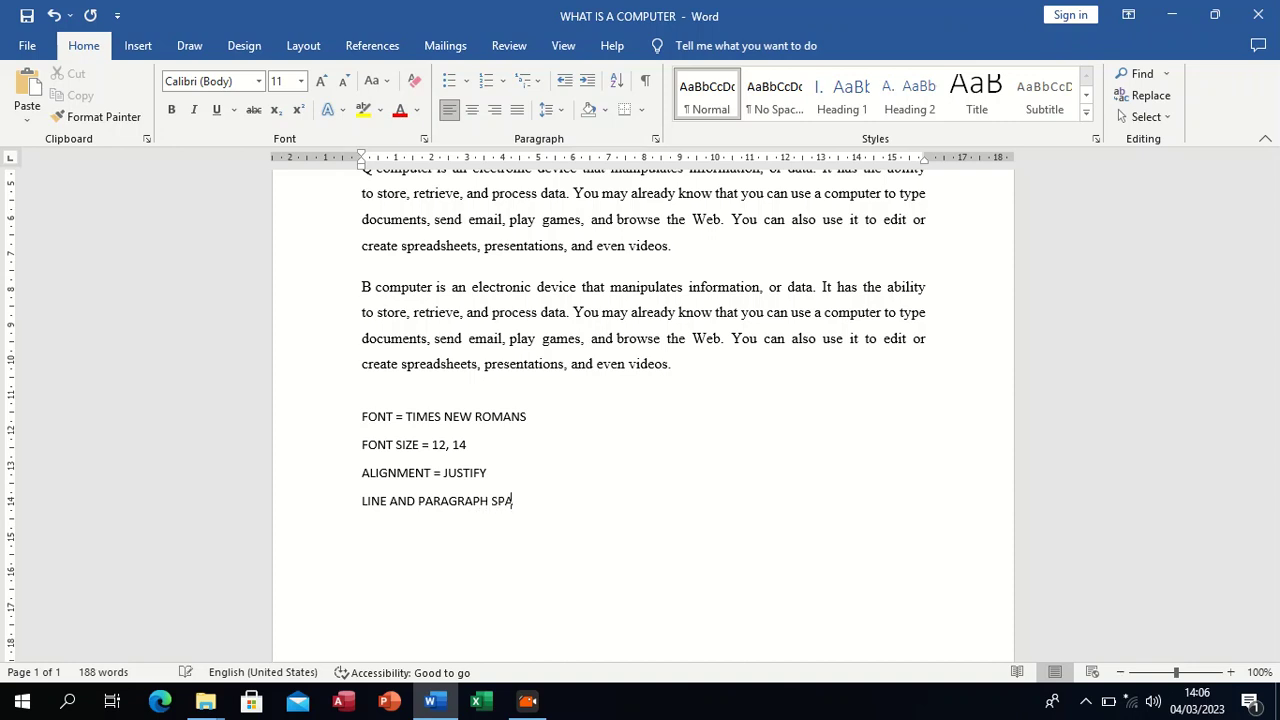
text(CING = 1.5)
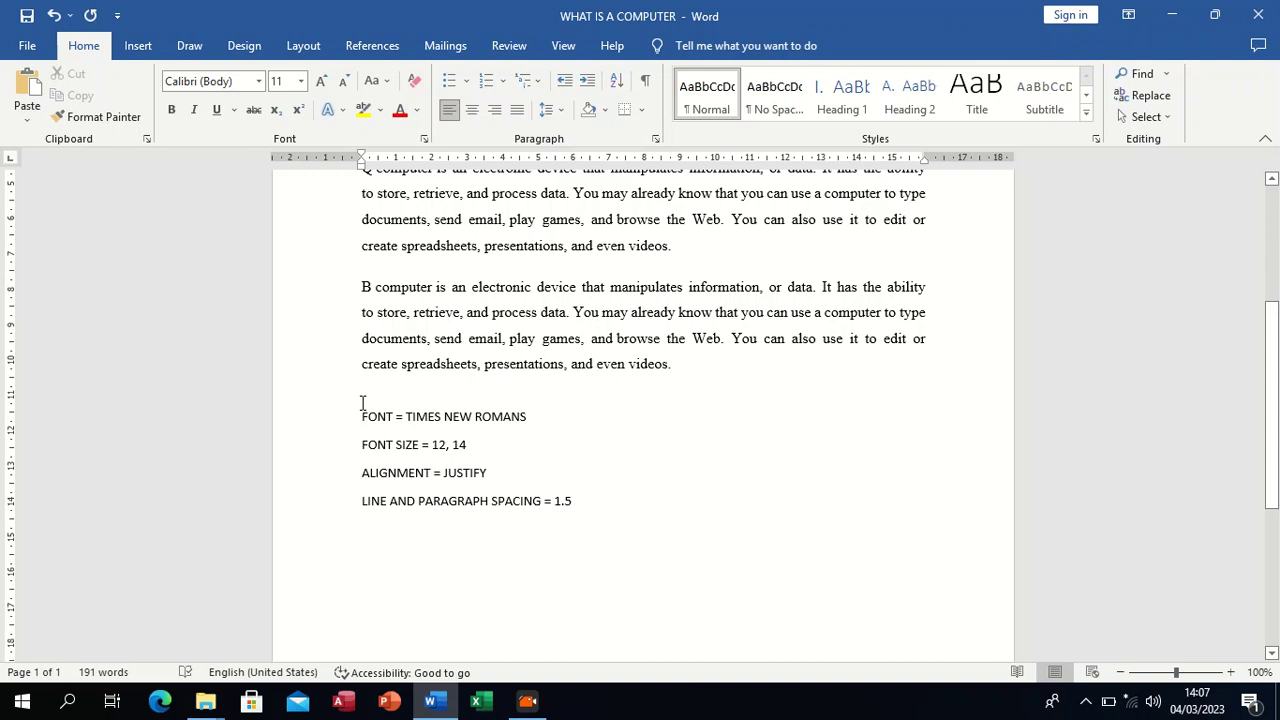
- Format the four note lines in Times New Roman at size 12
drag(362, 417, 591, 511)
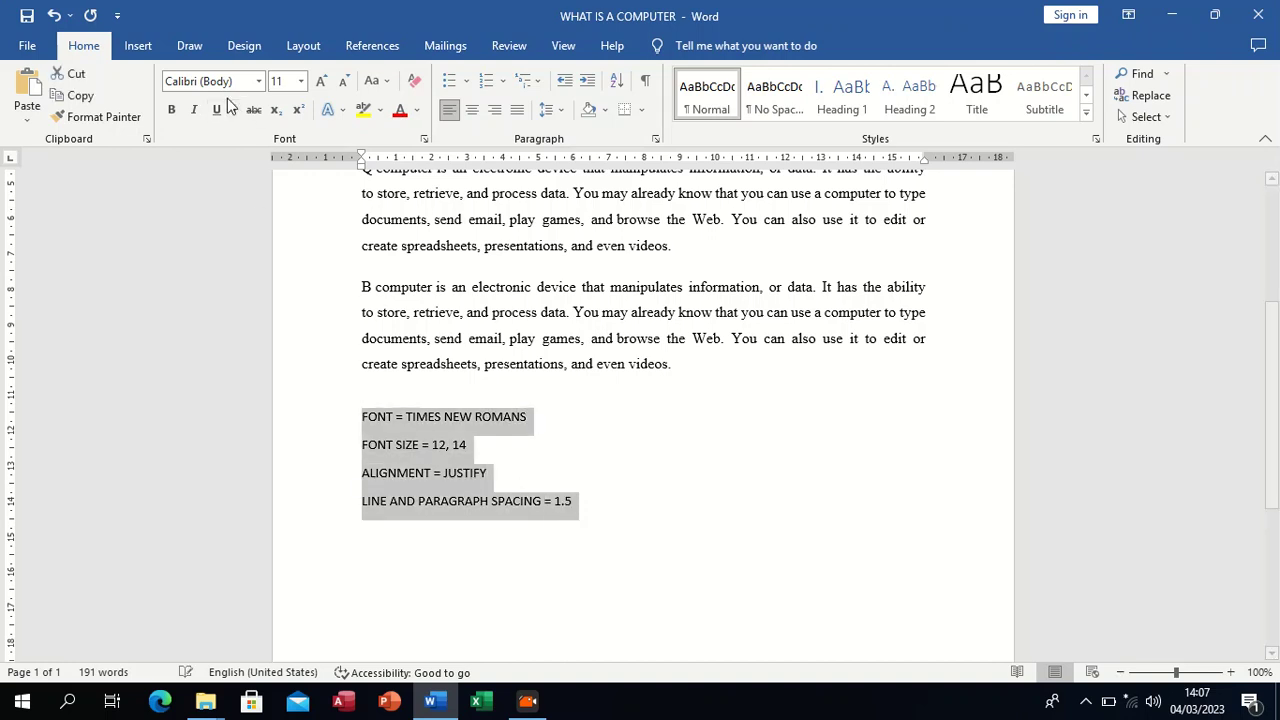
click(259, 81)
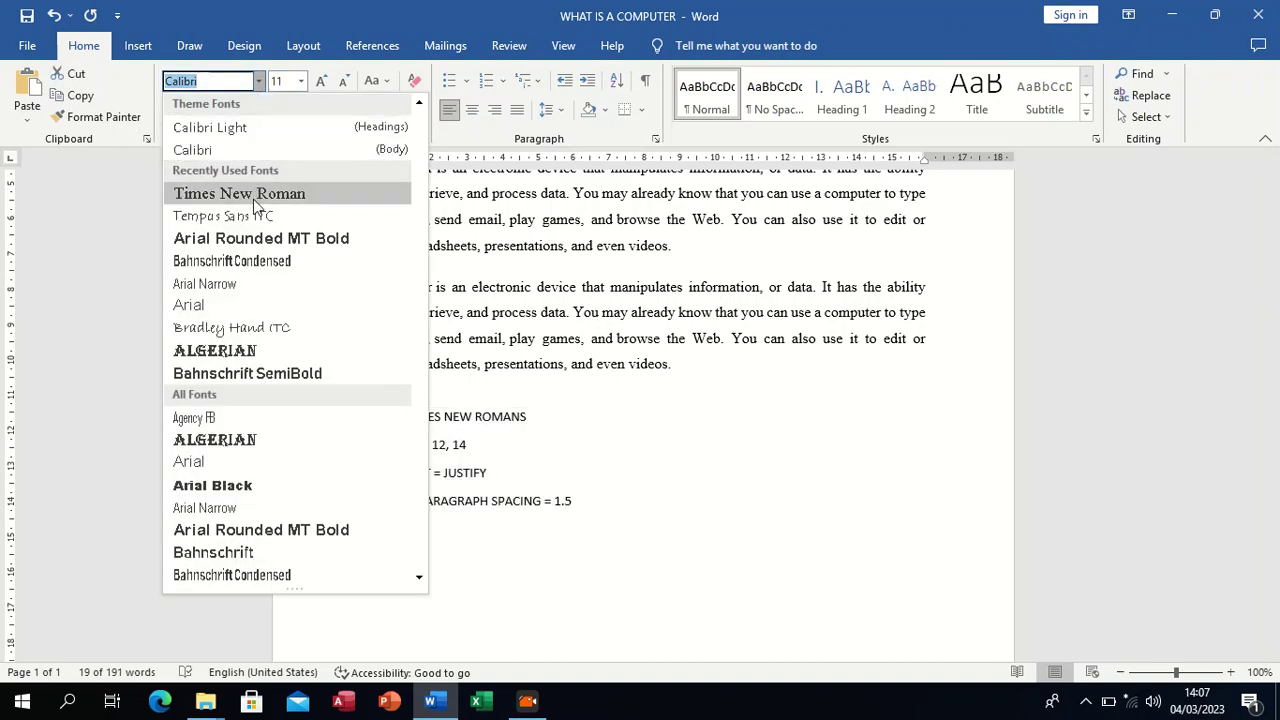
click(253, 193)
click(320, 83)
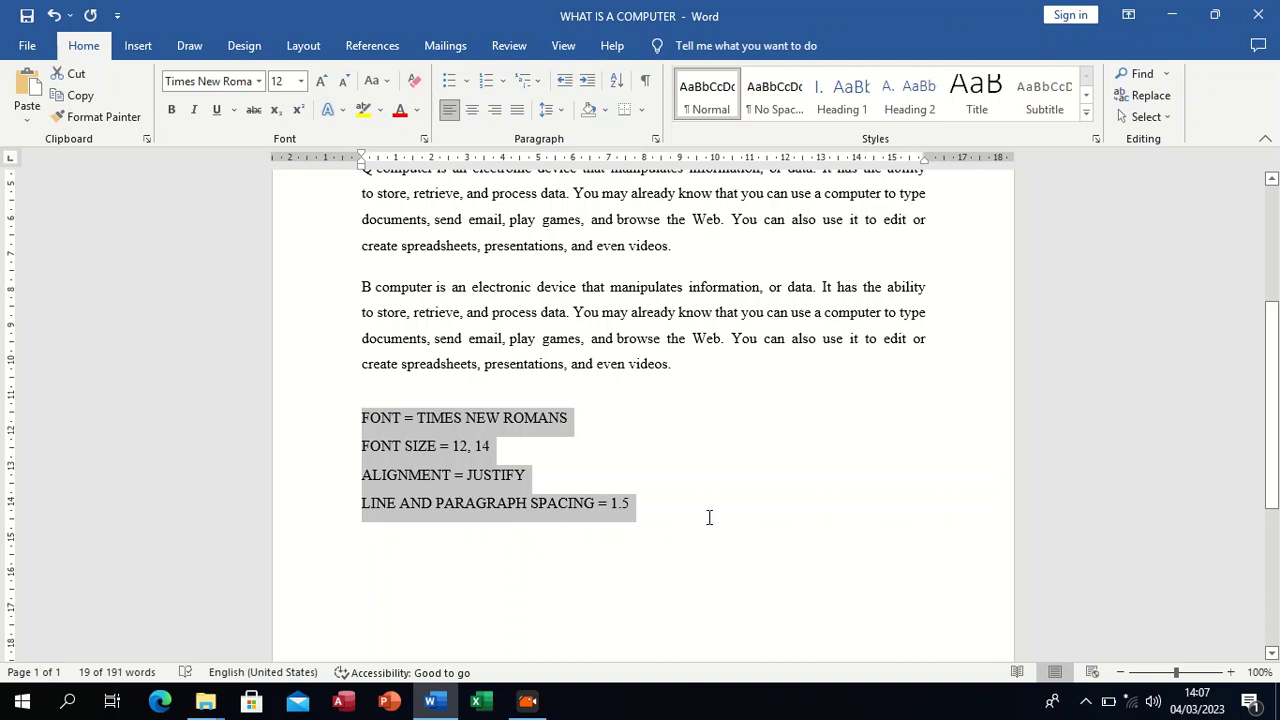
- Apply yellow paragraph shading to the first body paragraph and deselect it
scroll(646, 486, up, 3)
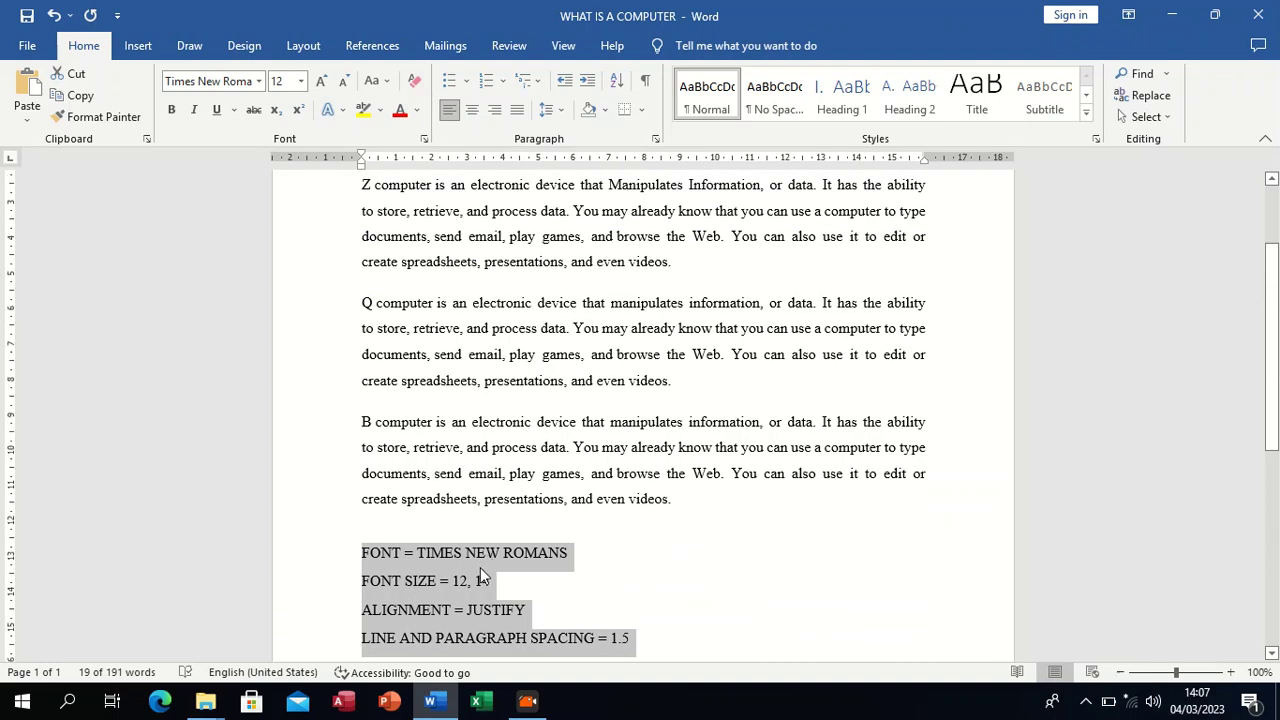
scroll(480, 565, down, 2)
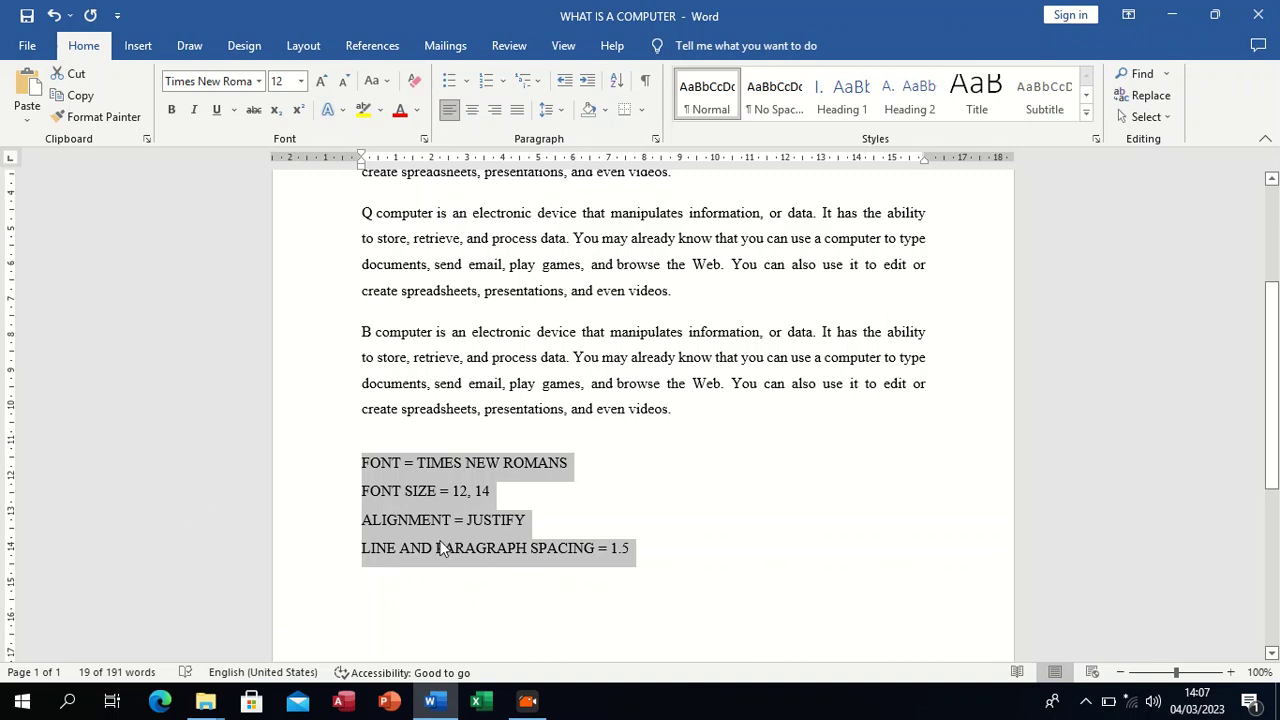
scroll(497, 560, up, 3)
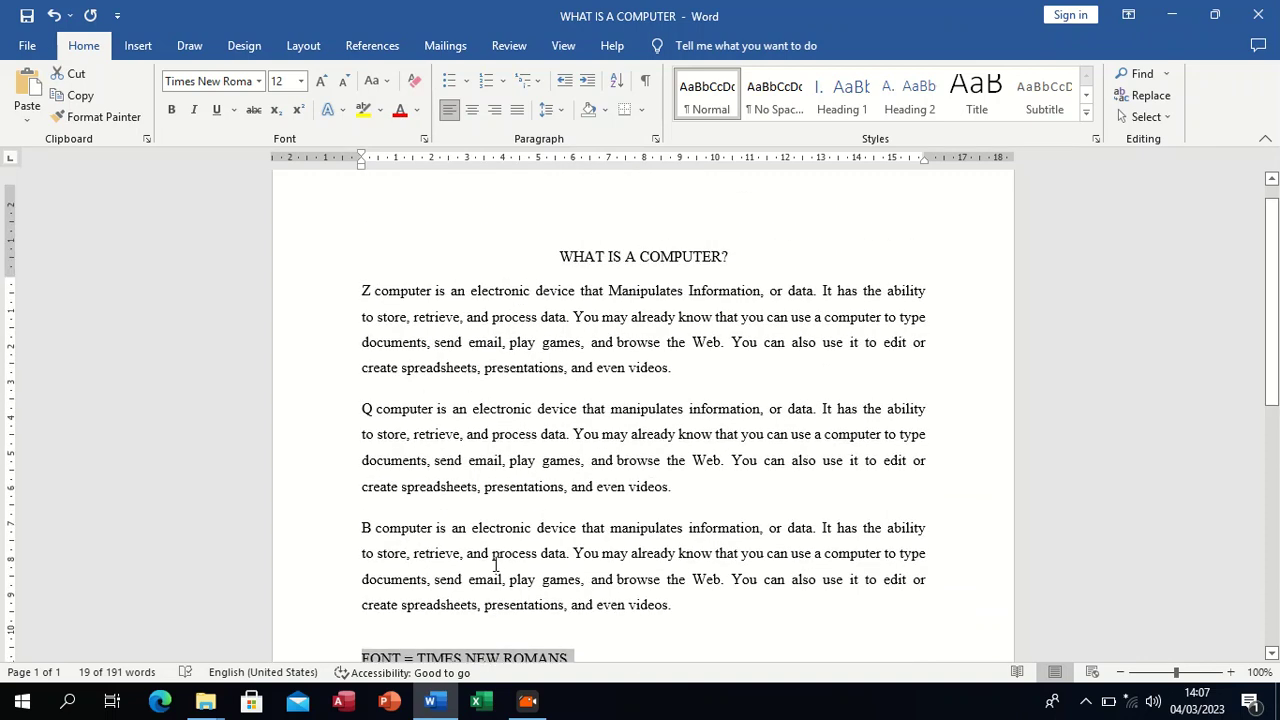
scroll(497, 565, up, 1)
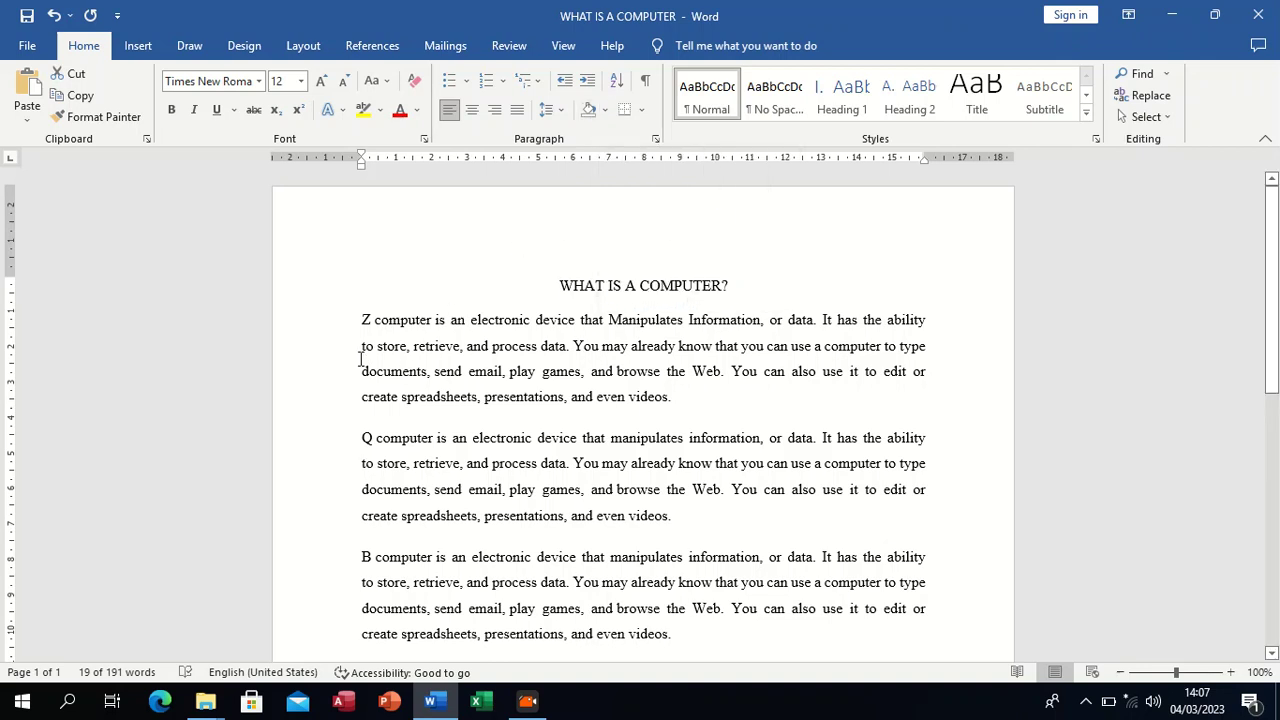
mouse_move(361, 322)
mouse_down()
mouse_move(711, 423)
mouse_move(711, 391)
mouse_up()
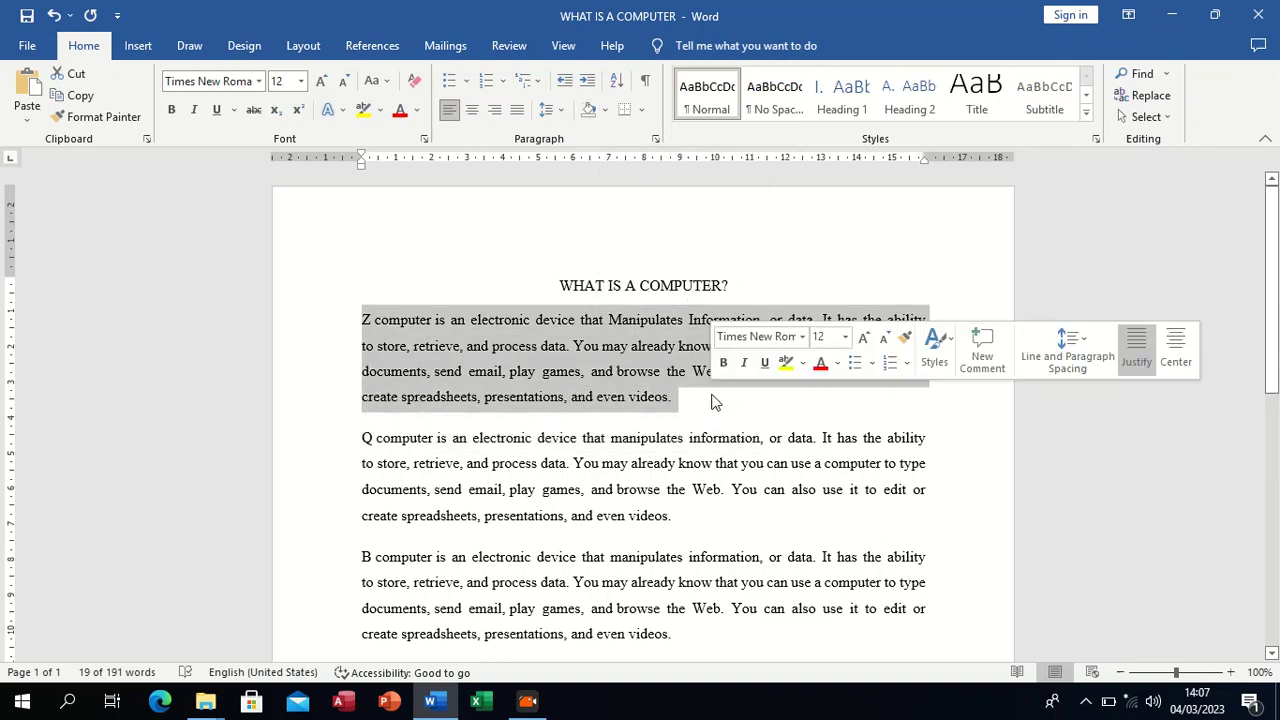
click(605, 112)
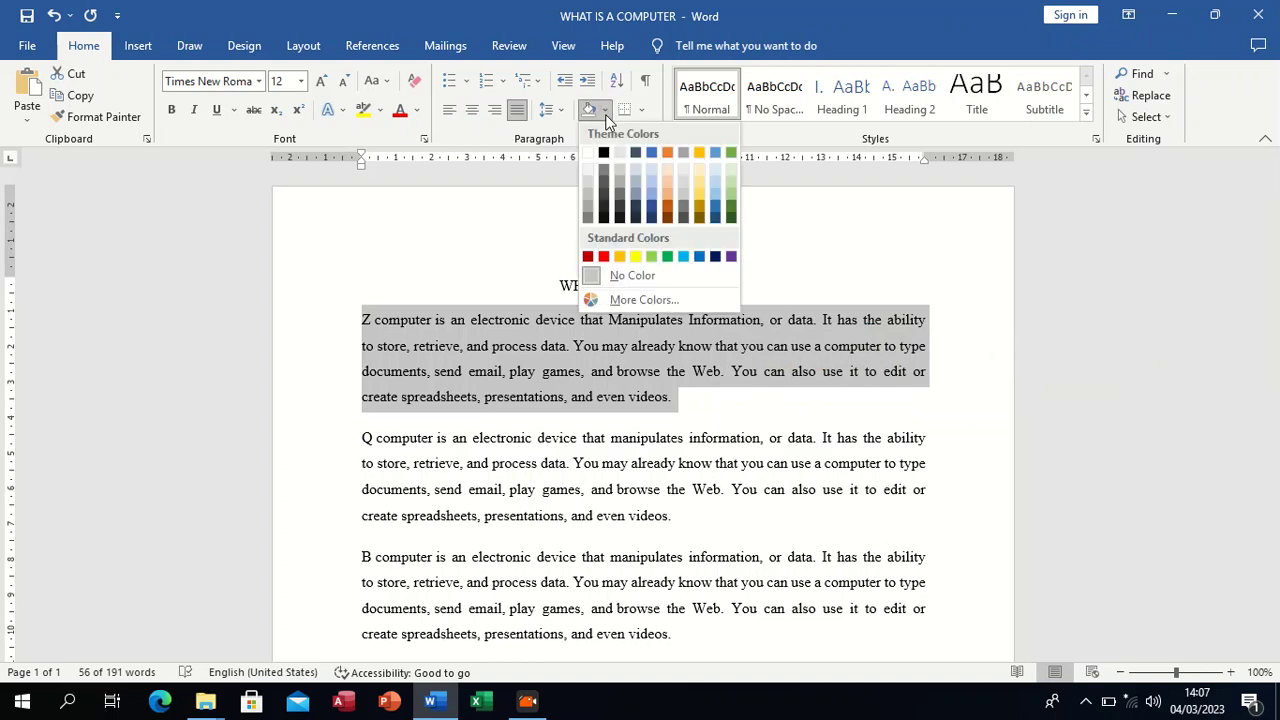
click(639, 258)
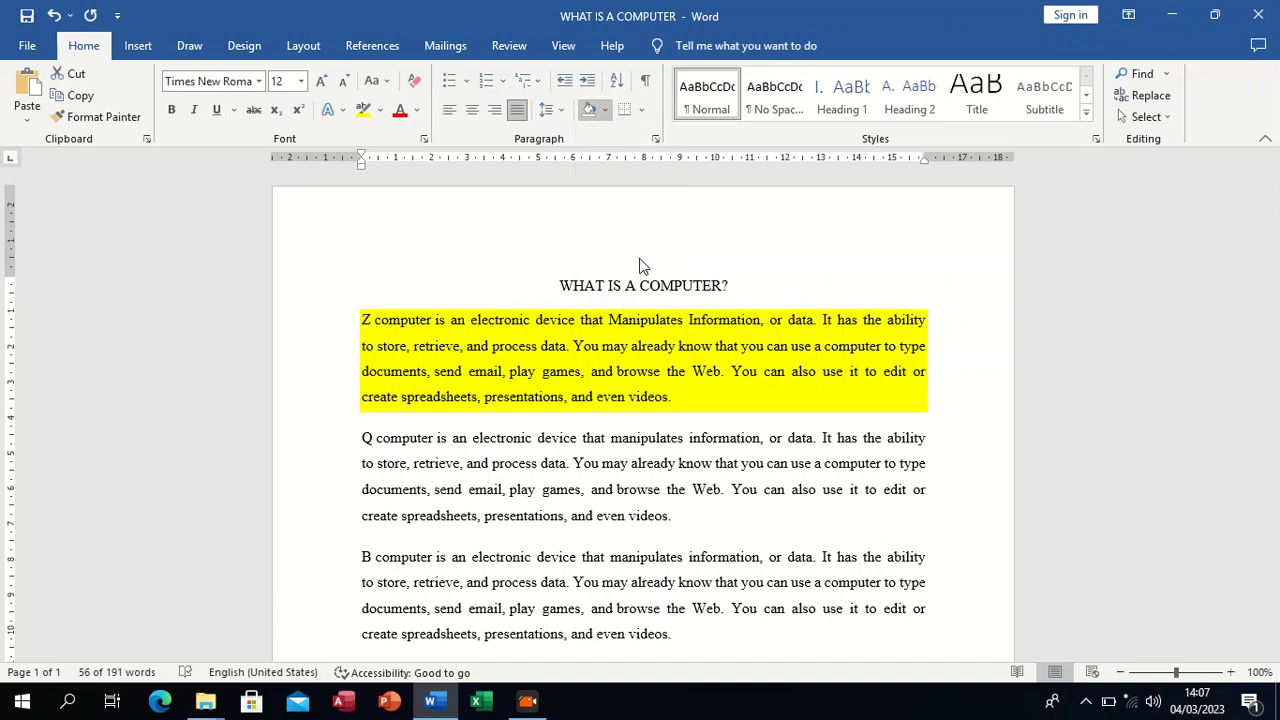
click(723, 407)
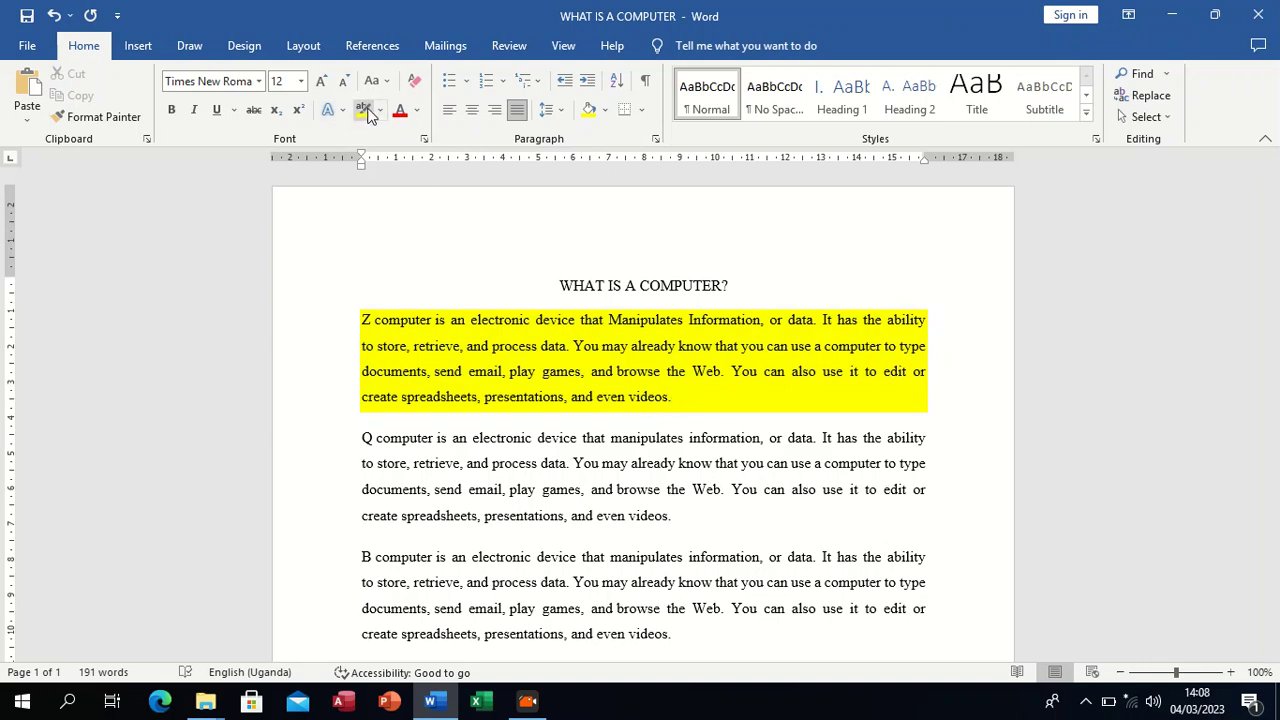
- Try yellow text highlighting on the second body paragraph, and undo both the highlight and the first paragraph's shading
drag(360, 436, 676, 520)
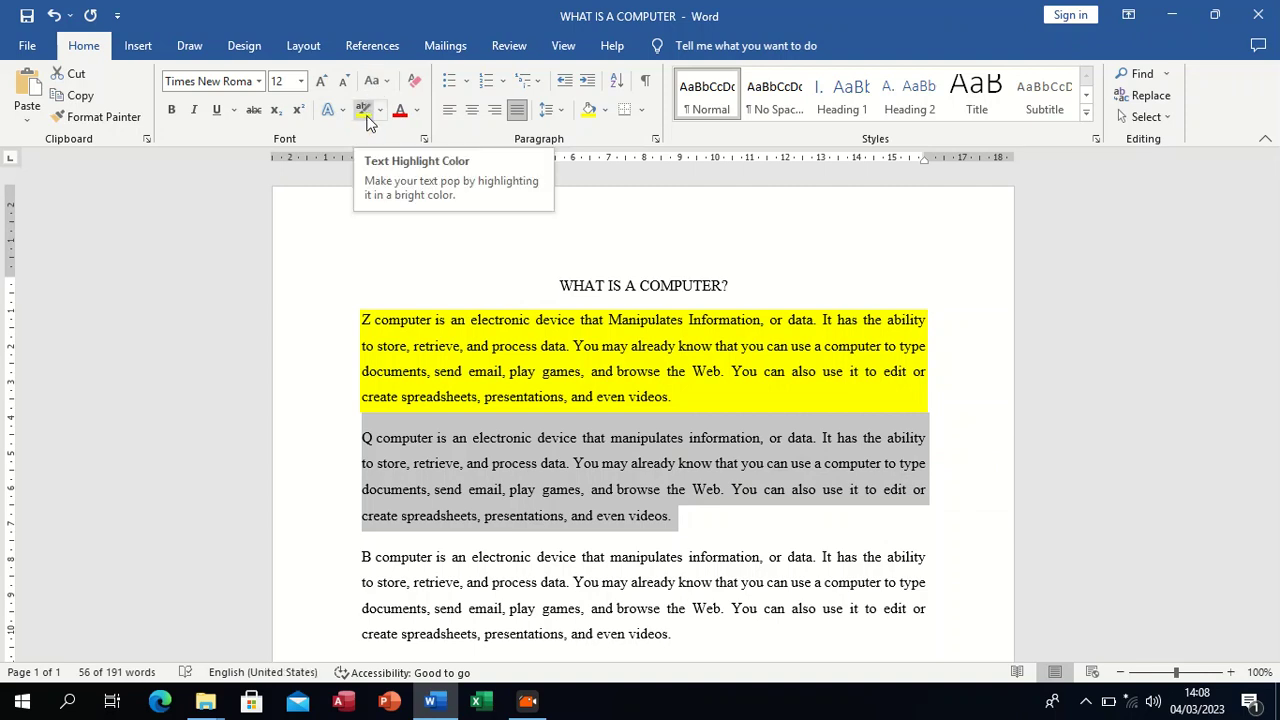
click(366, 116)
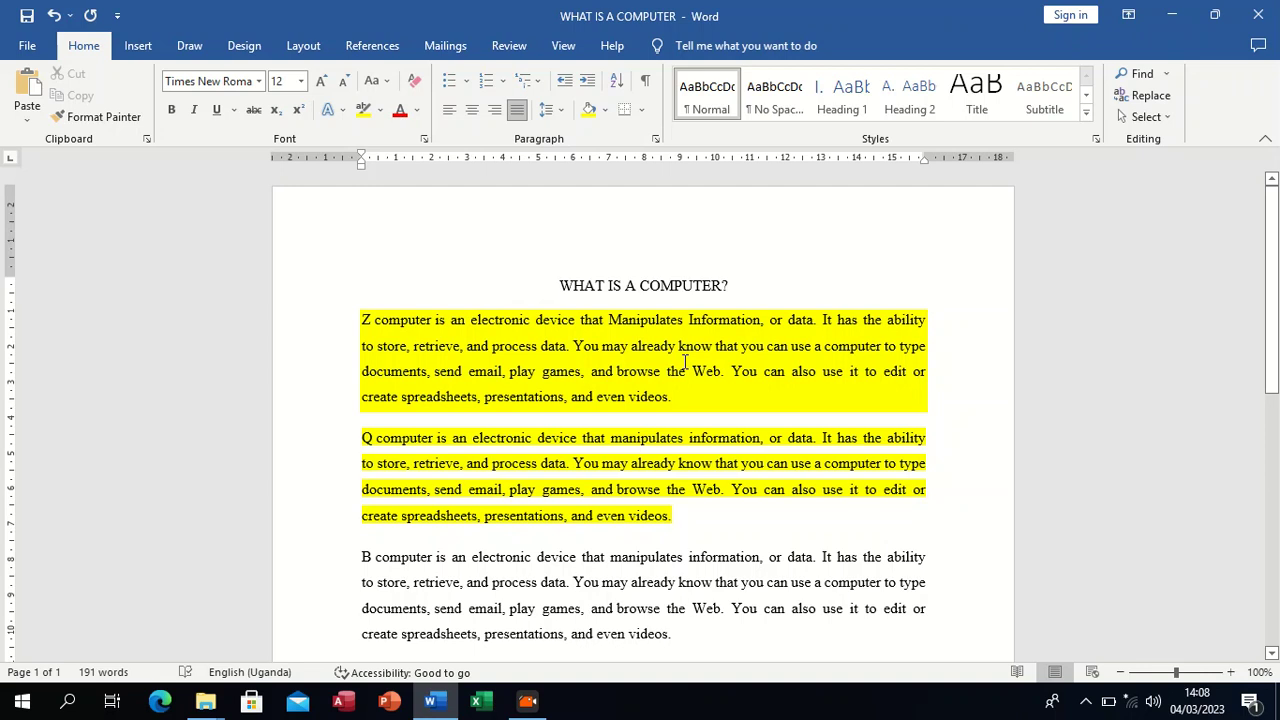
key(ctrl+z)
key(ctrl+z)
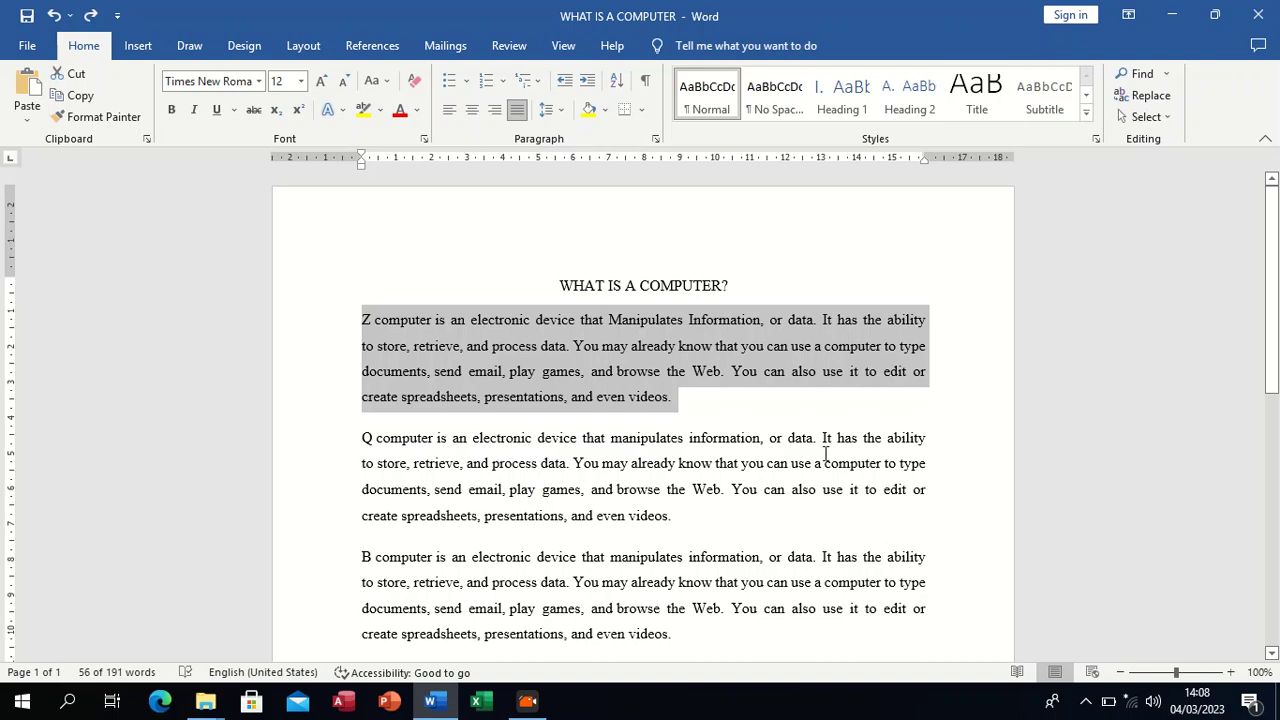
- Apply all borders to the three body paragraphs and deselect them
scroll(663, 434, down, 5)
scroll(659, 435, up, 3)
scroll(659, 435, up, 2)
click(688, 379)
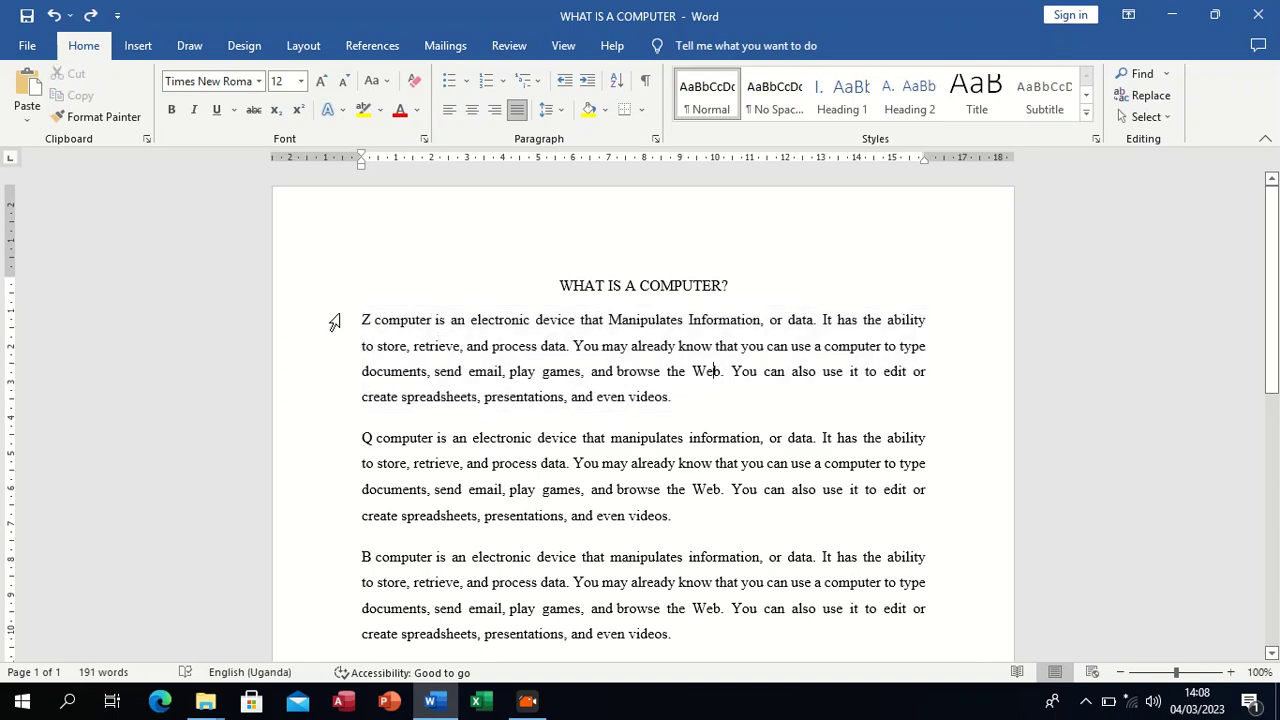
drag(363, 320, 752, 420)
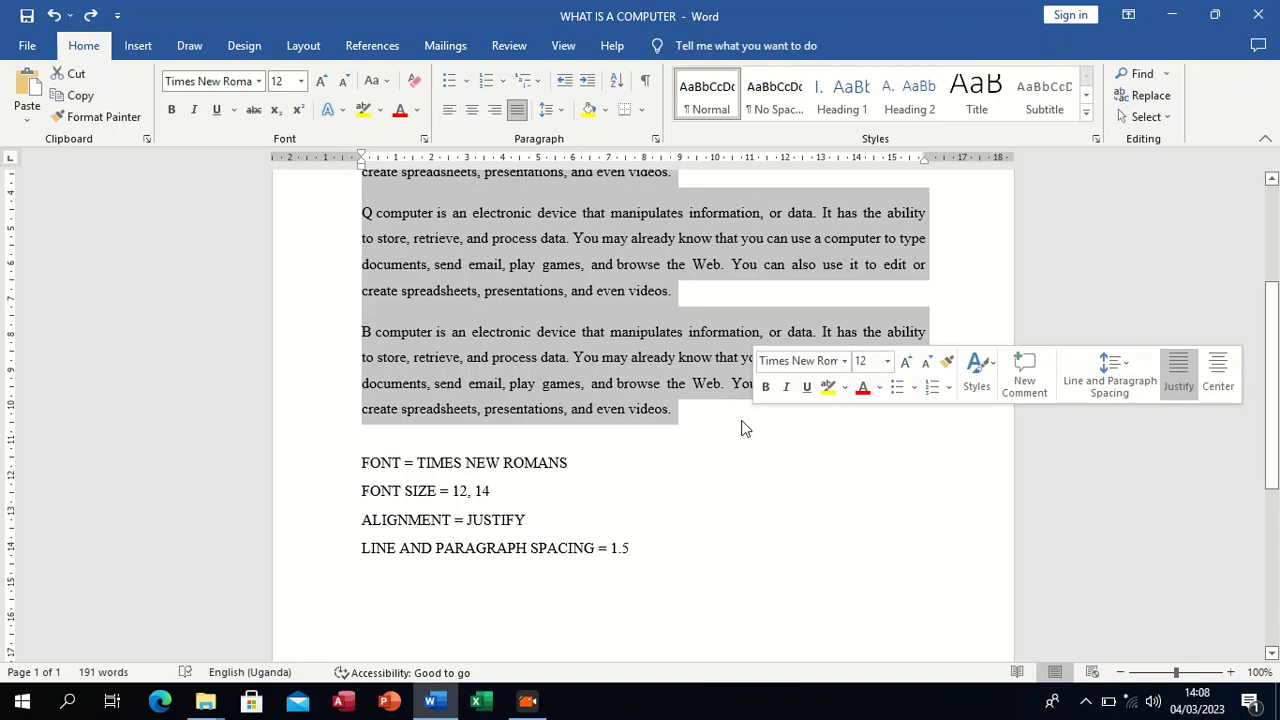
scroll(661, 425, up, 3)
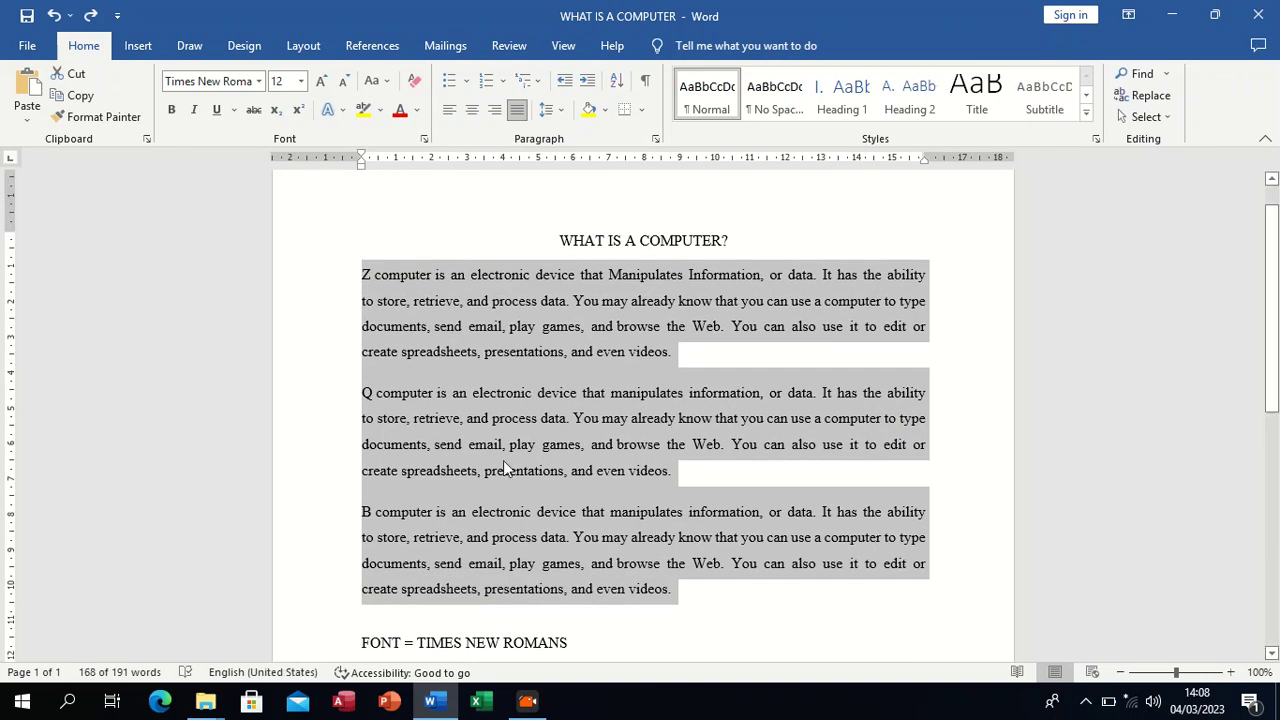
click(643, 110)
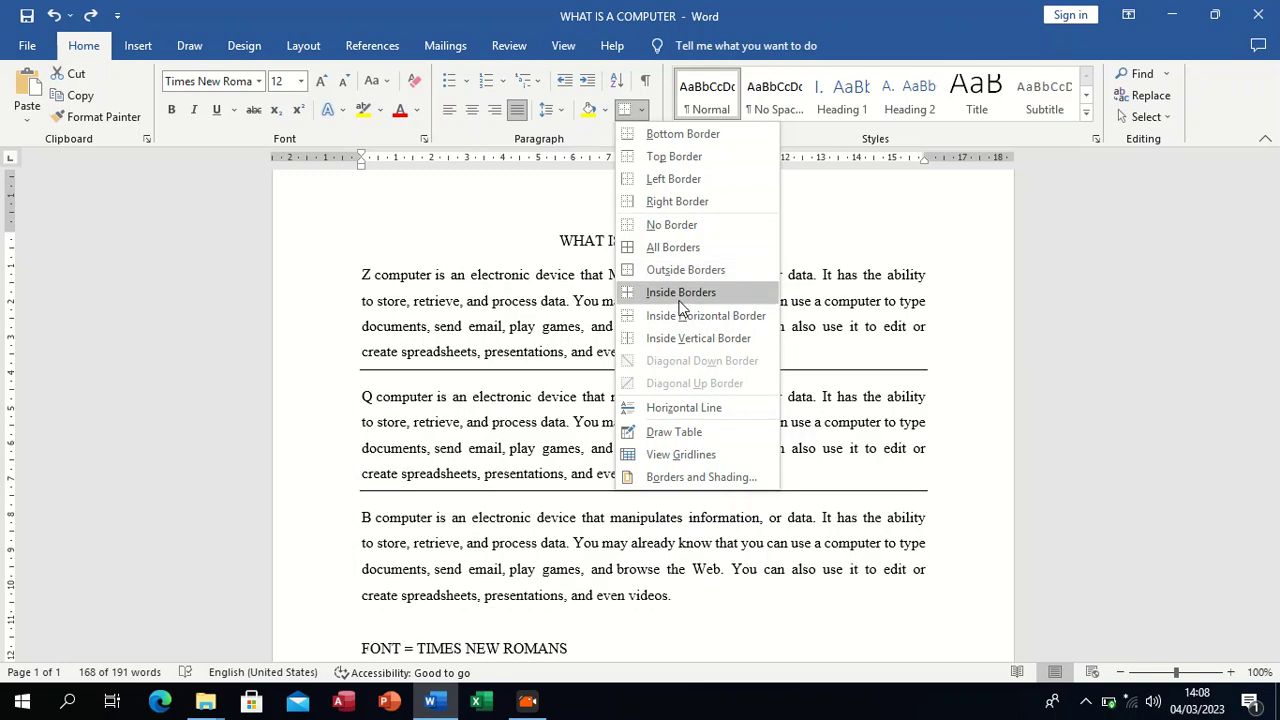
click(670, 248)
scroll(787, 405, down, 3)
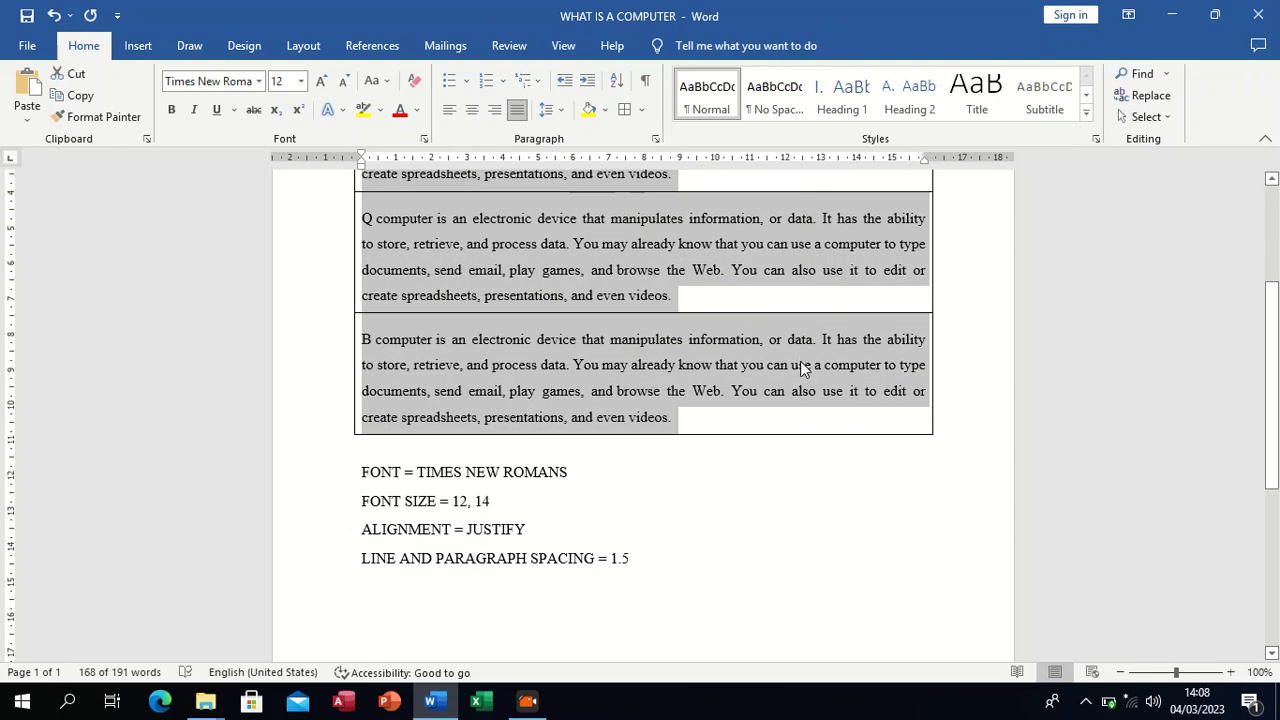
click(970, 372)
- Make the title "WHAT IS A COMPUTER?" bold and underlined
scroll(968, 374, up, 4)
scroll(968, 370, down, 2)
scroll(970, 365, down, 1)
scroll(970, 365, up, 2)
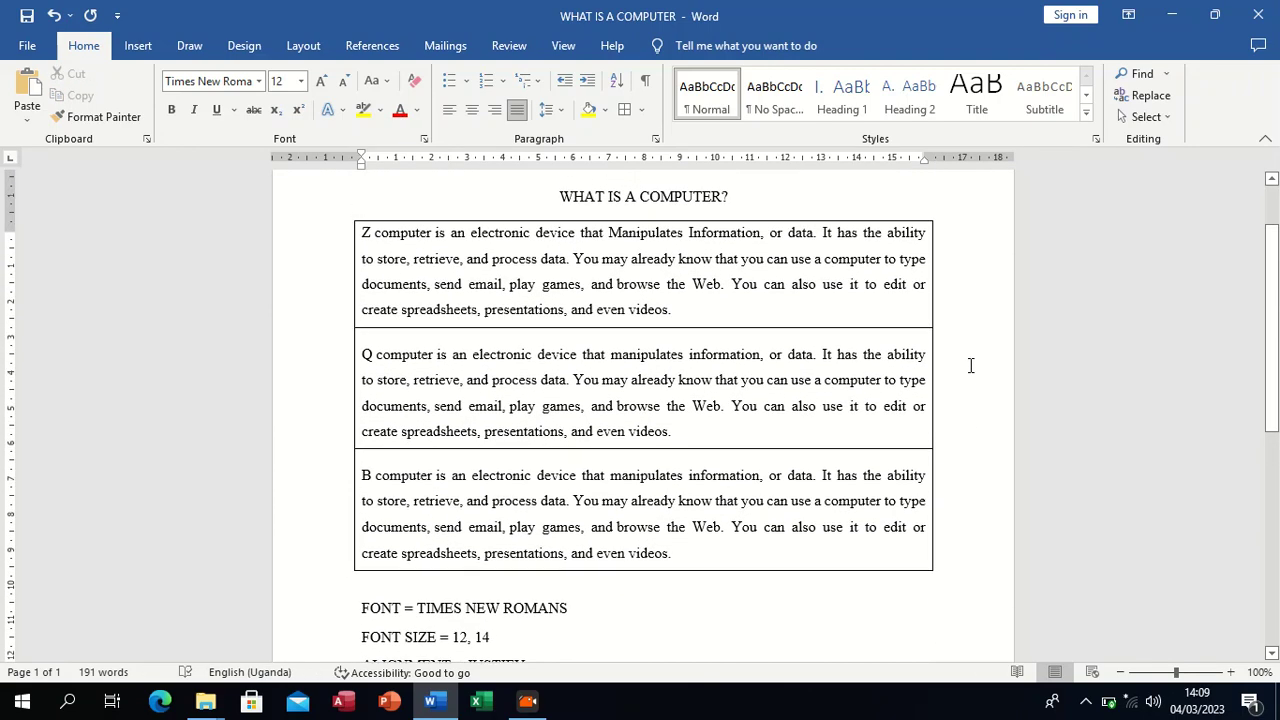
scroll(969, 367, down, 1)
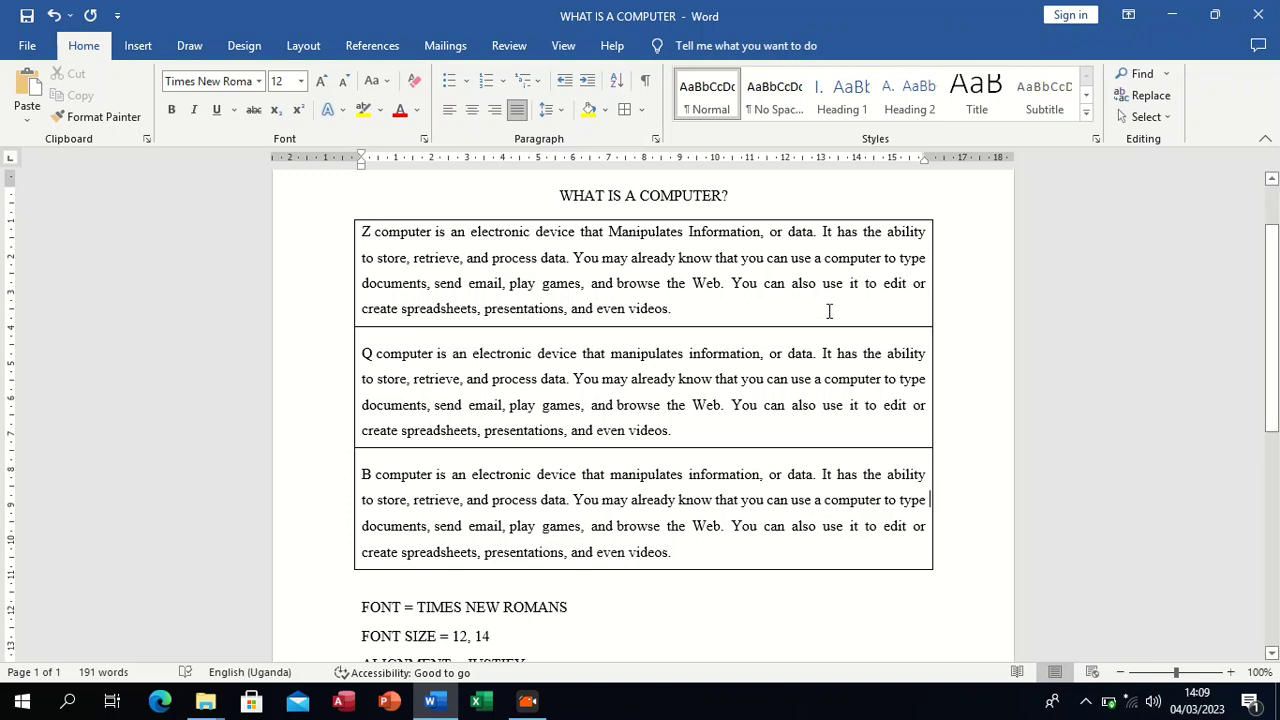
drag(734, 195, 578, 198)
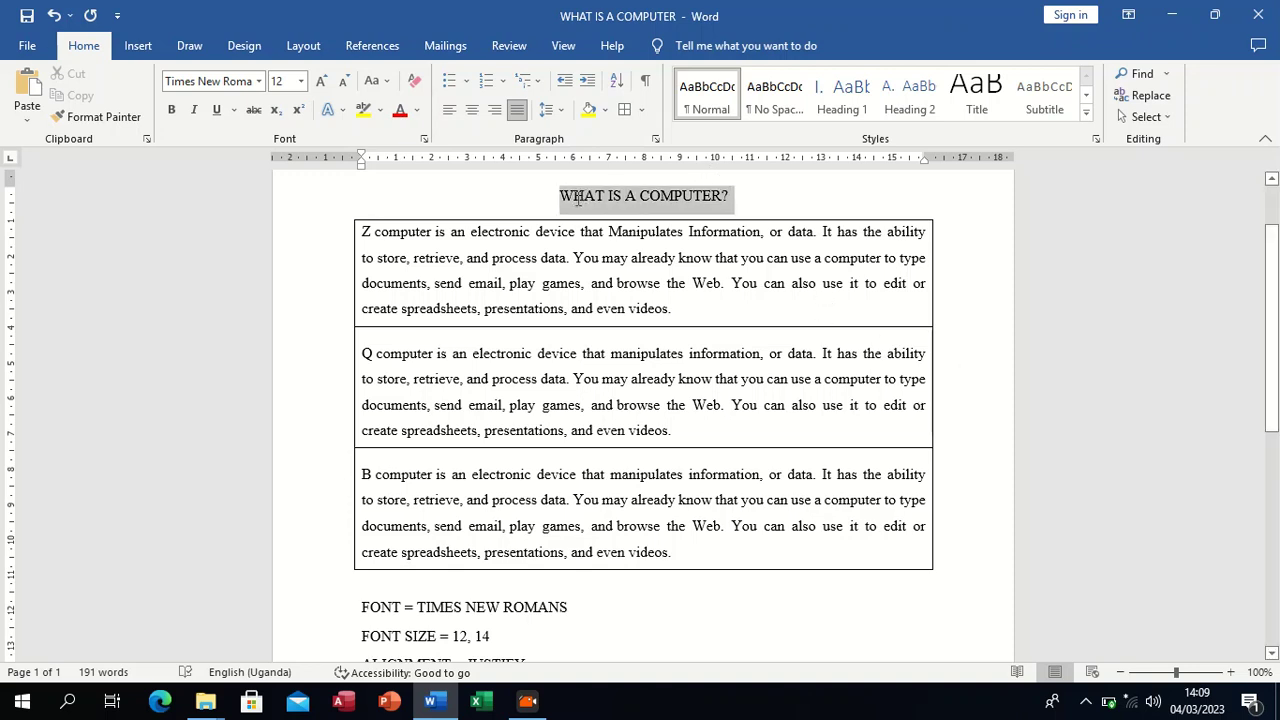
click(175, 114)
click(222, 116)
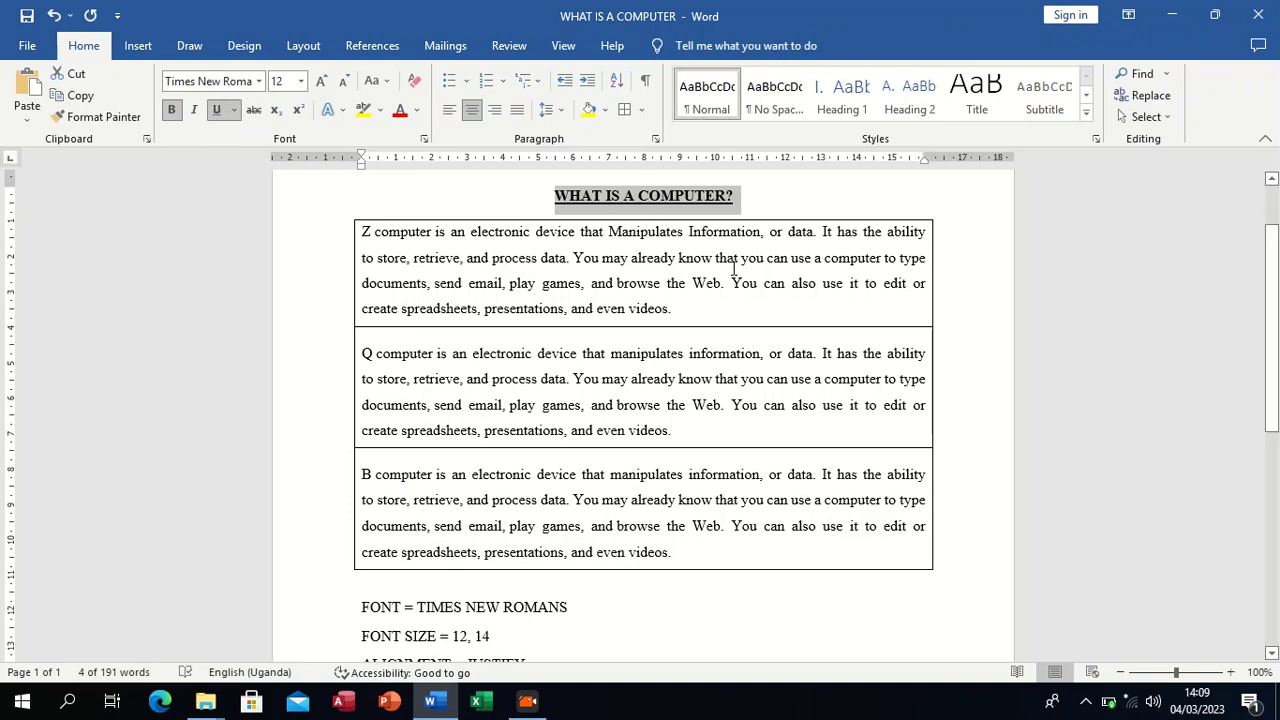
scroll(769, 370, down, 1)
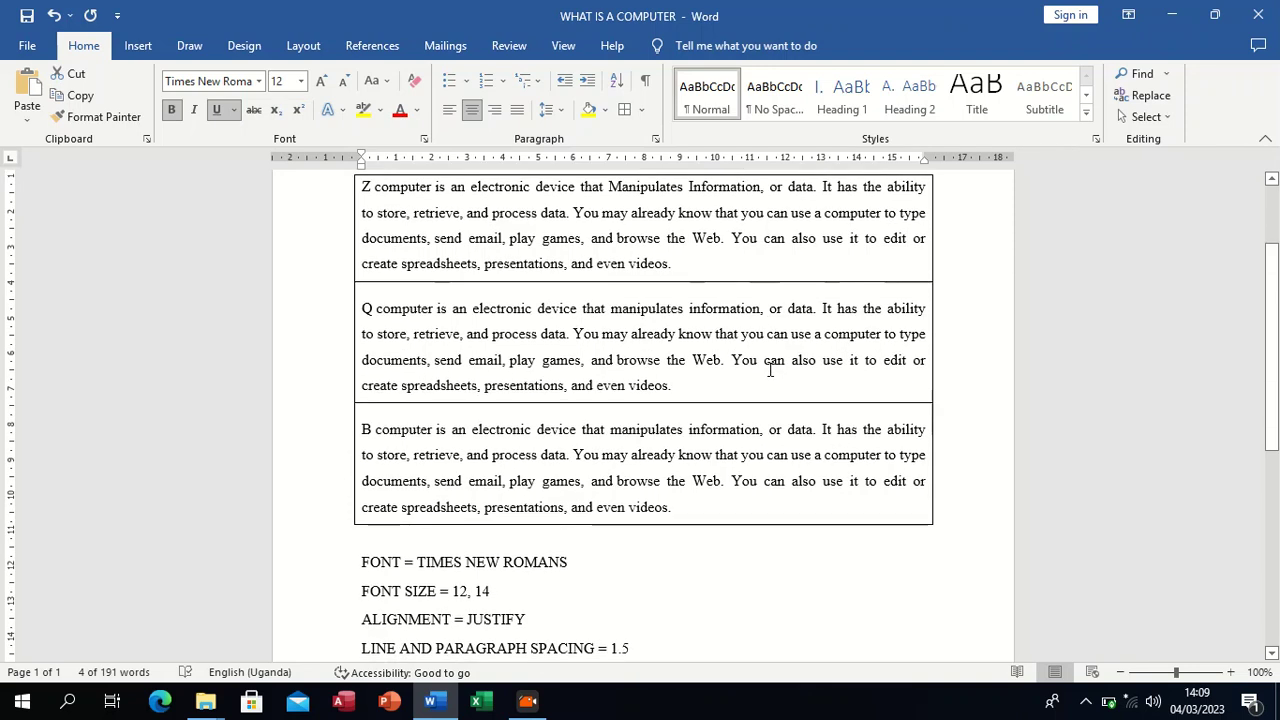